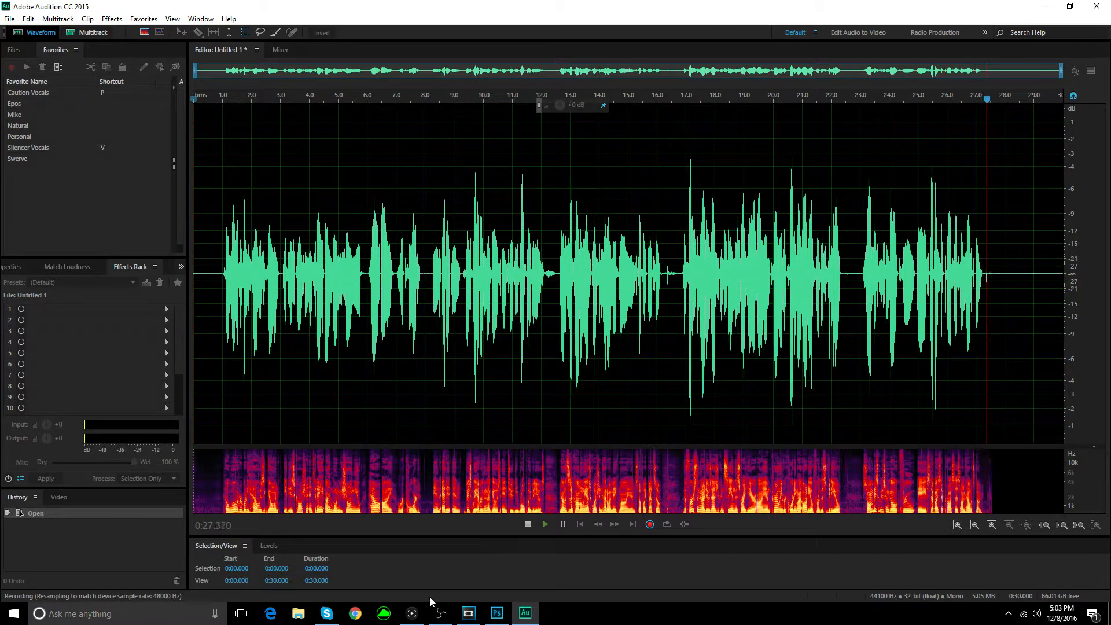
In Game Capture HD, set the game audio level to 56
{"action": "mouse_move", "coordinate": [527, 620]}
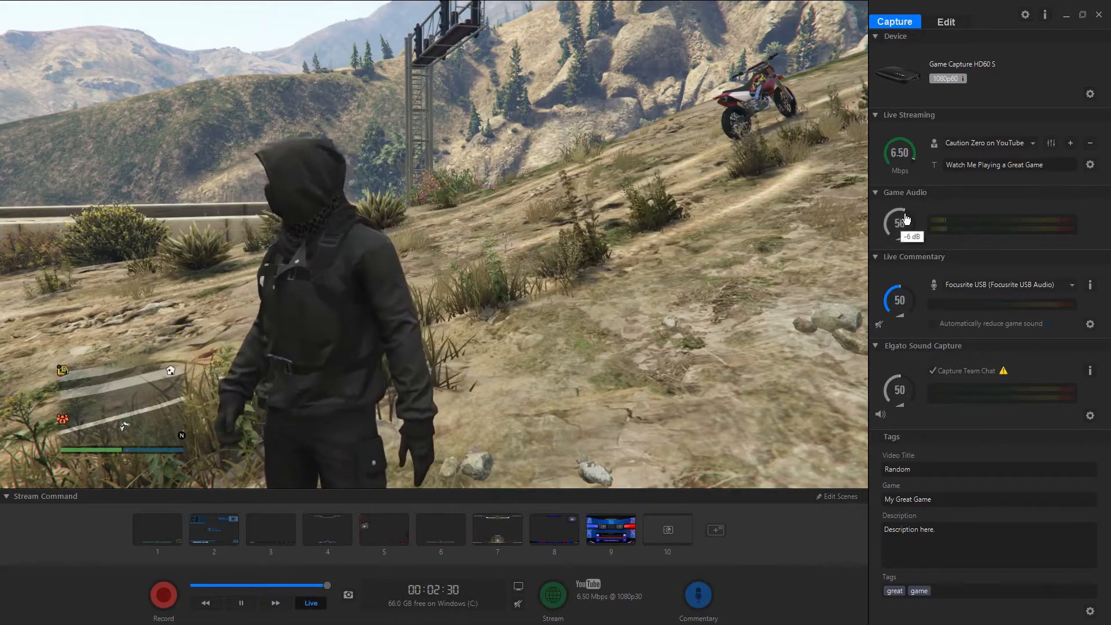
{"action": "left_click_drag", "start_coordinate": [901, 224], "coordinate": [905, 207]}
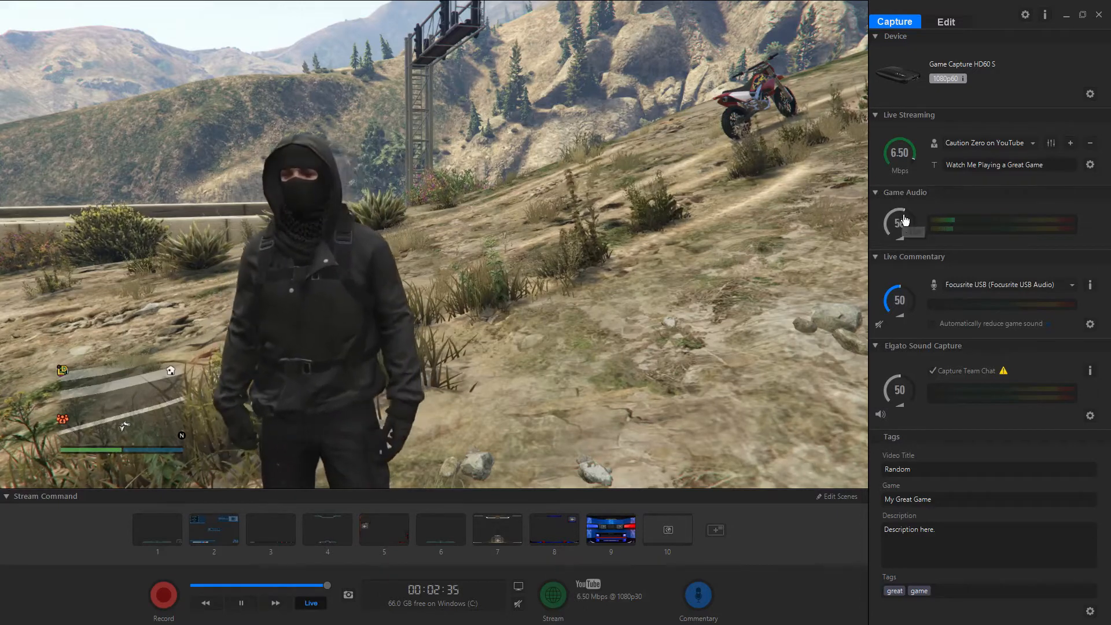
Review the Game Capture HD60 S input device options and its capture, picture and audio settings, leaving them unchanged
{"action": "left_click", "coordinate": [1091, 94]}
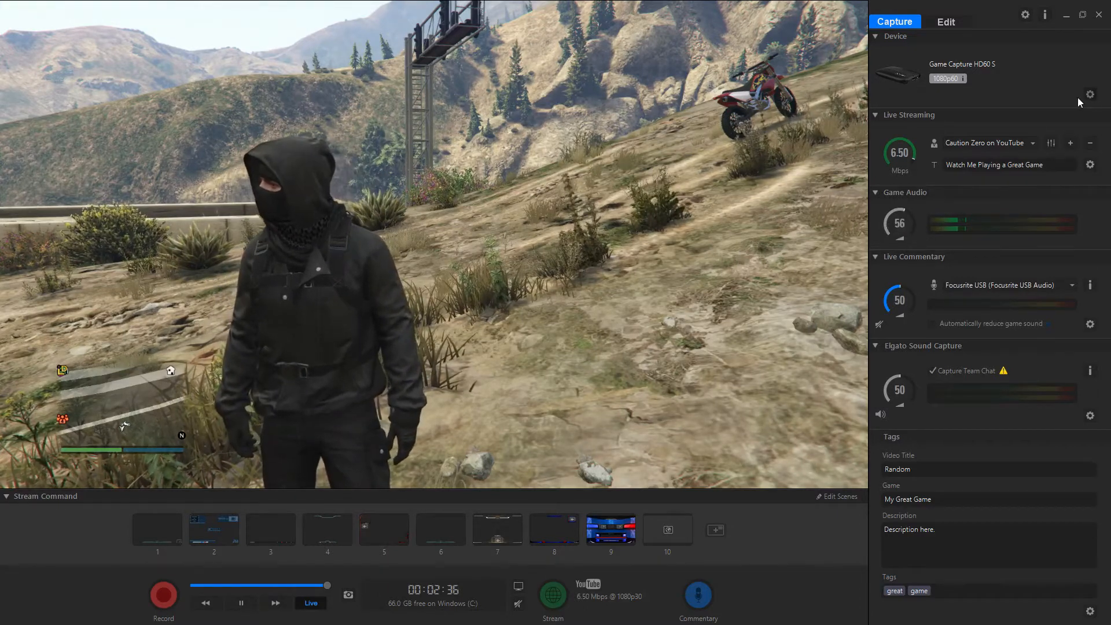
{"action": "left_click", "coordinate": [565, 244]}
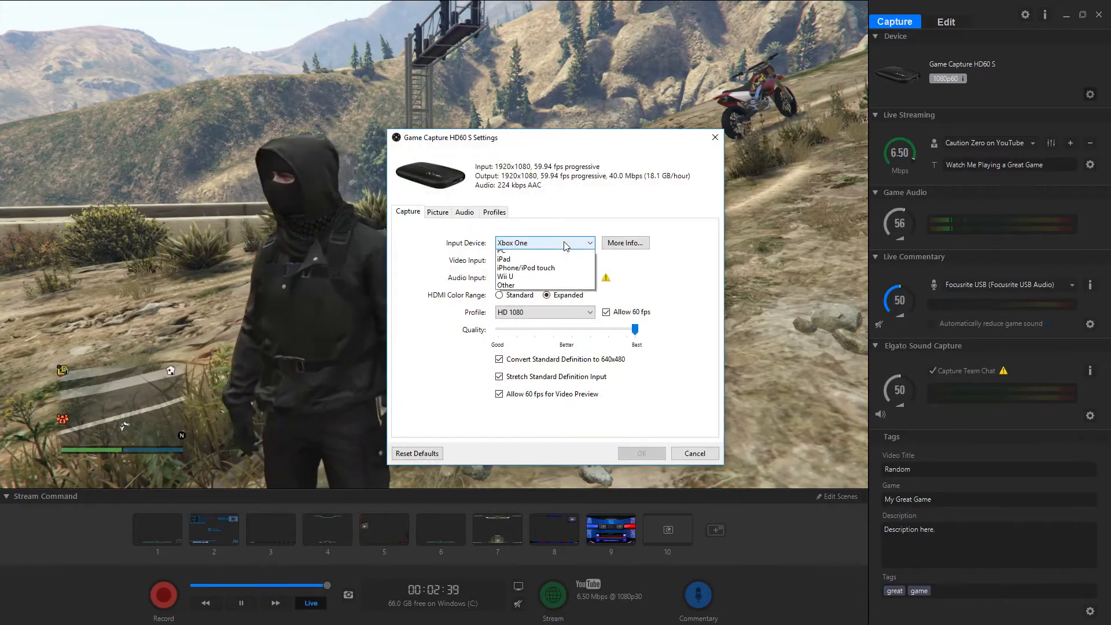
{"action": "left_click", "coordinate": [563, 242]}
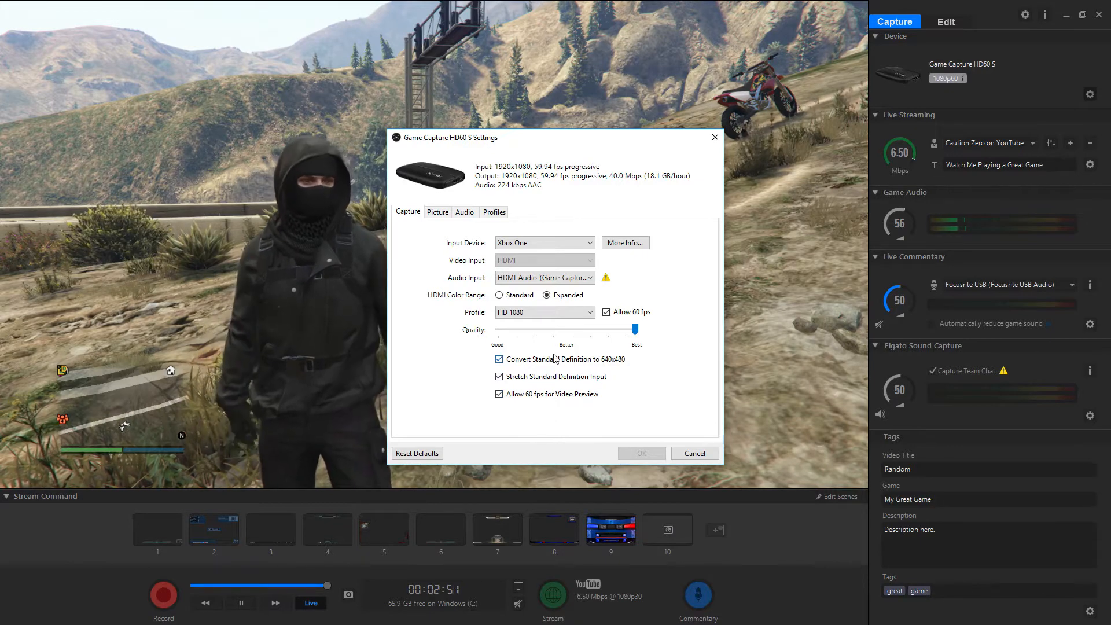
{"action": "left_click", "coordinate": [441, 212]}
{"action": "left_click", "coordinate": [464, 214]}
{"action": "left_click", "coordinate": [435, 212]}
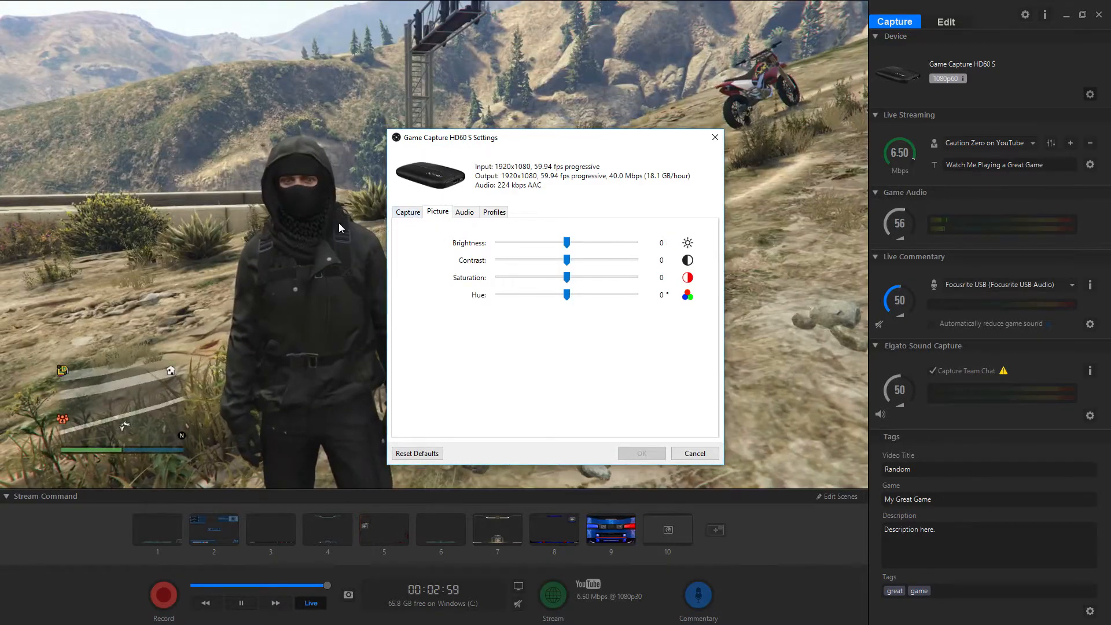
{"action": "left_click", "coordinate": [408, 214]}
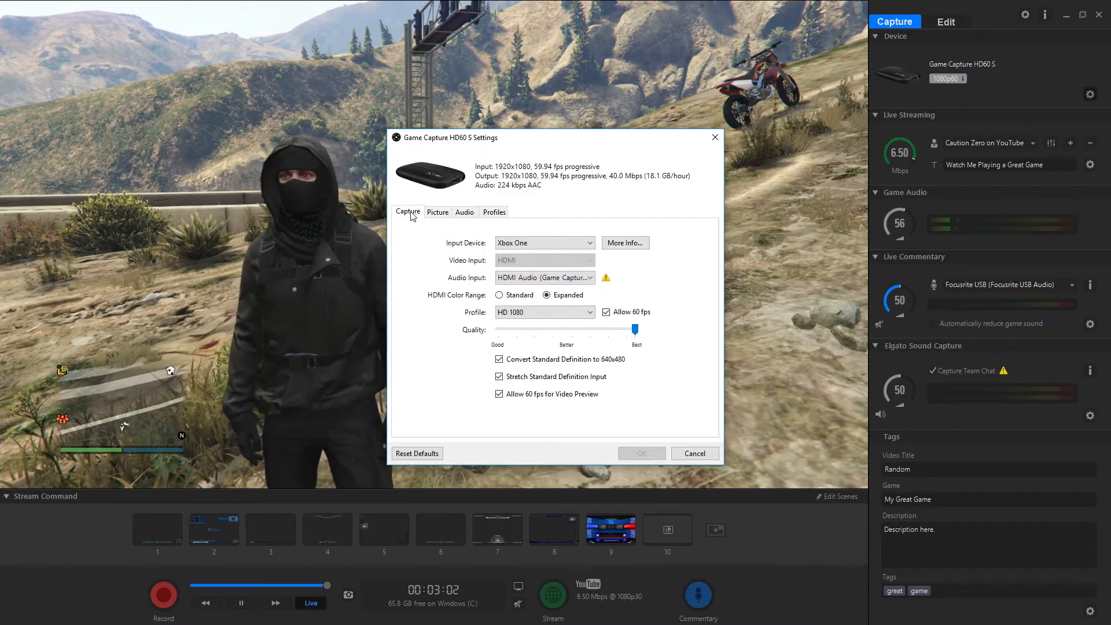
{"action": "left_click", "coordinate": [715, 137]}
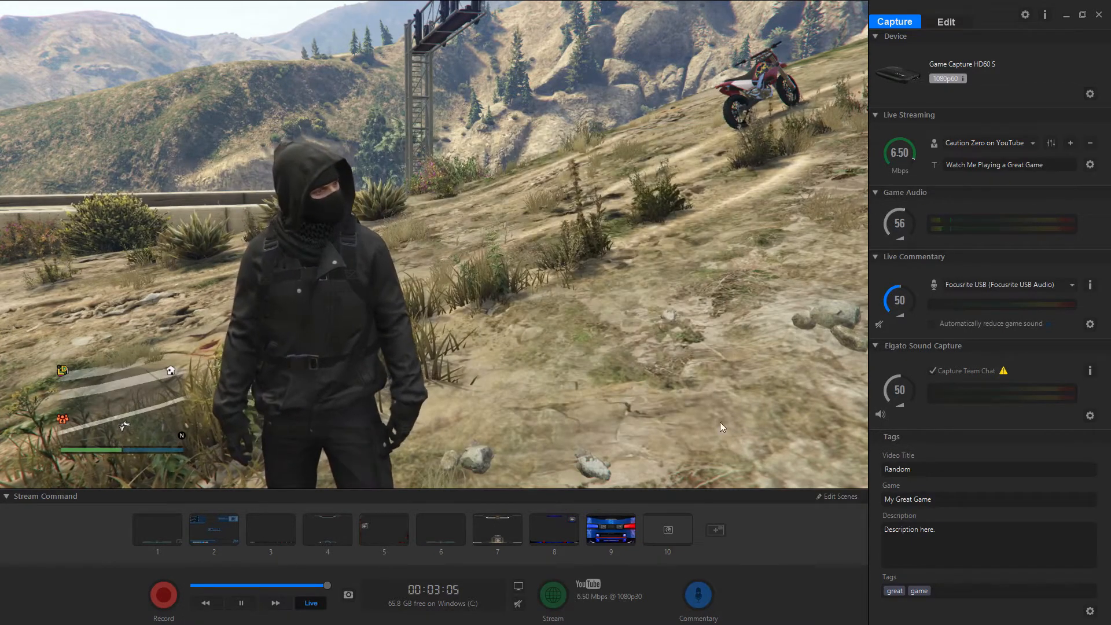
Start recording the gameplay and watch the live preview in full screen before returning to the normal view
{"action": "left_click", "coordinate": [165, 583]}
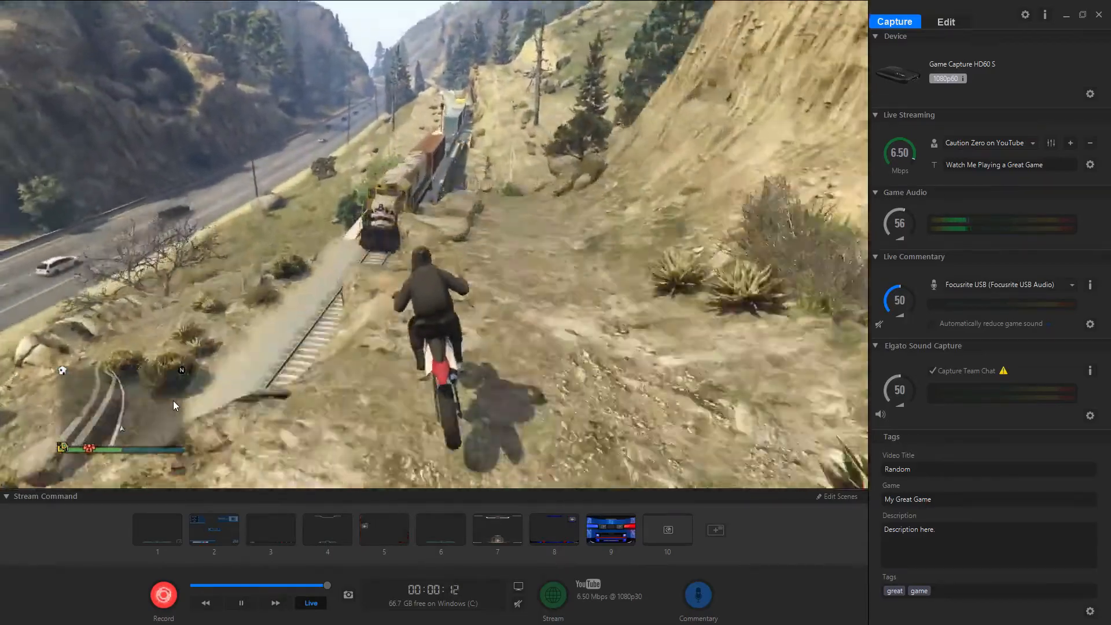
{"action": "double_click", "coordinate": [174, 402]}
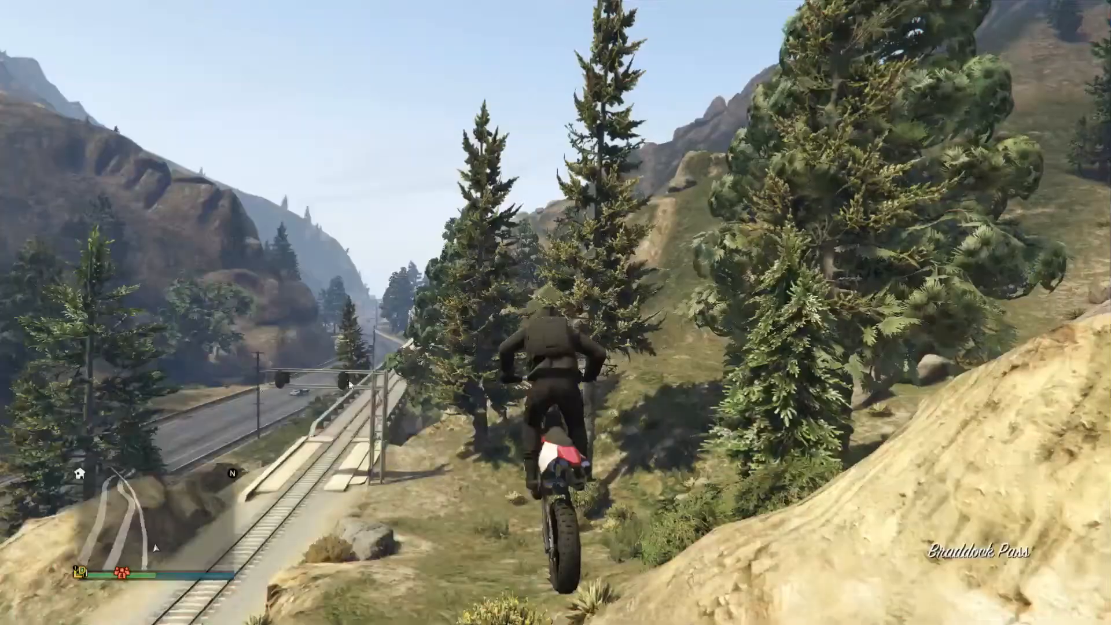
{"action": "double_click", "coordinate": [350, 384]}
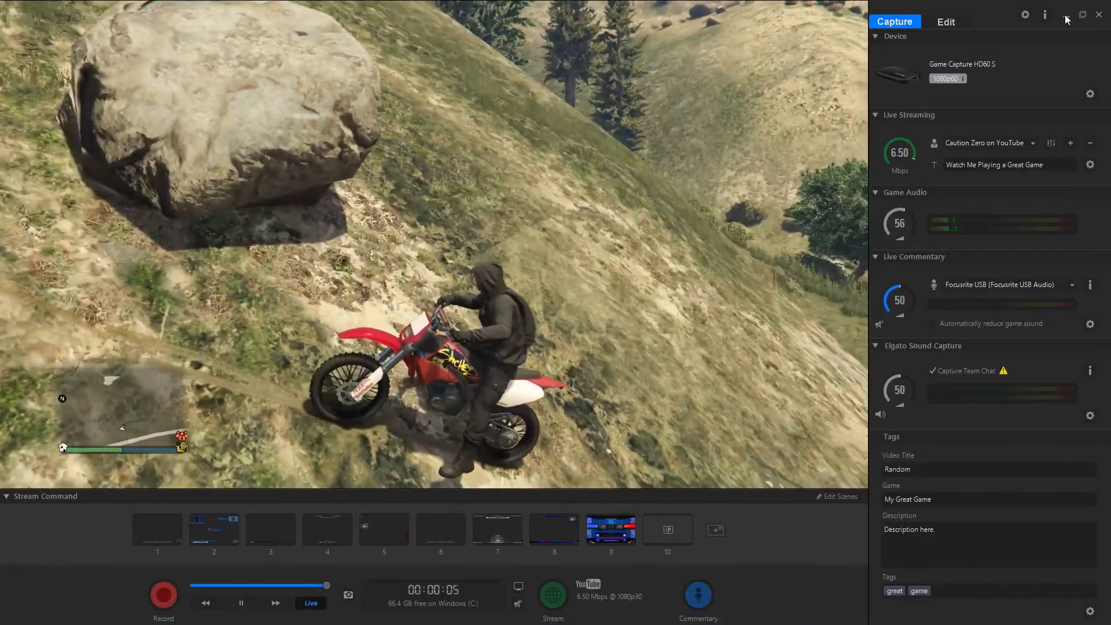
Minimize the capture window, then bring Game Capture HD back and record a second short gameplay clip
{"action": "left_click", "coordinate": [1064, 15]}
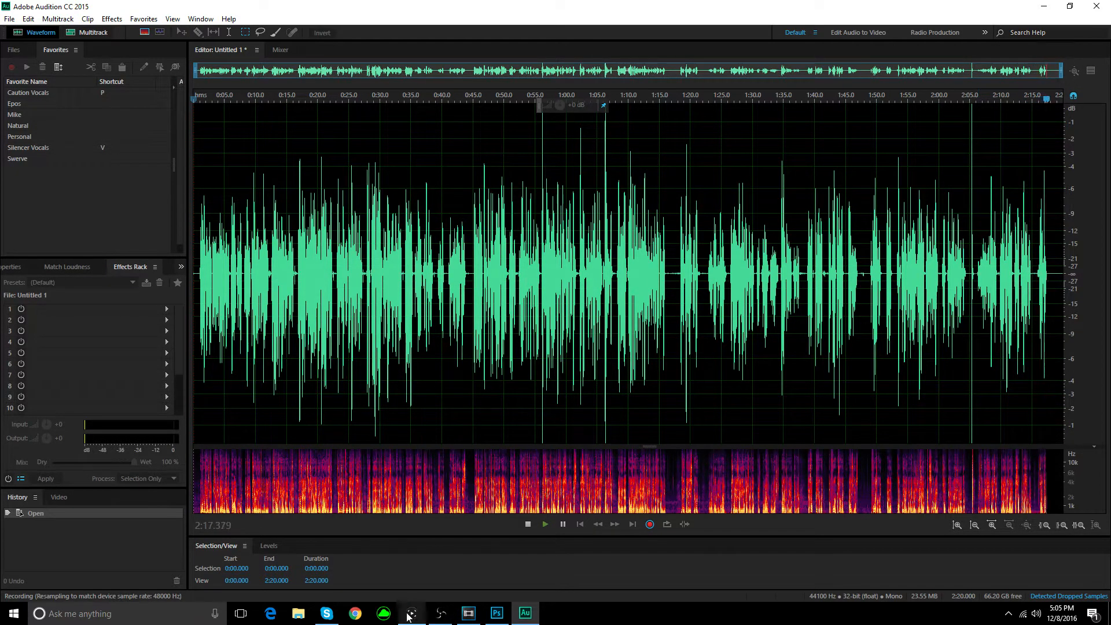
{"action": "left_click", "coordinate": [412, 613]}
{"action": "left_click", "coordinate": [164, 594]}
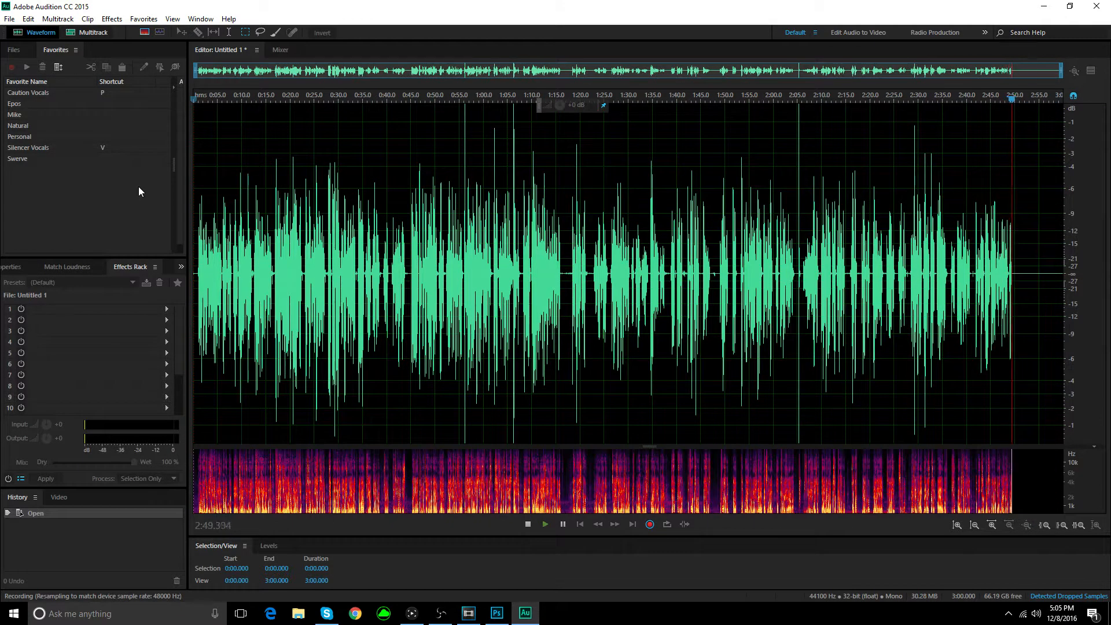
In Game Capture HD's video library, copy the 23-second Random recording to the desktop and minimize the program
{"action": "left_click", "coordinate": [1043, 6]}
{"action": "left_click", "coordinate": [411, 612]}
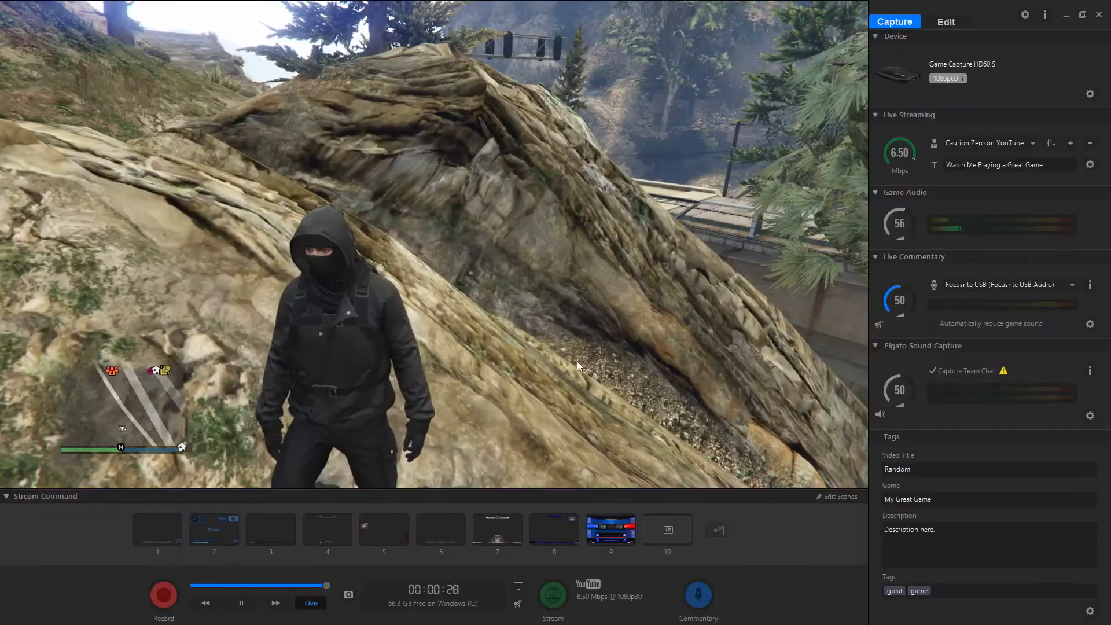
{"action": "left_click", "coordinate": [956, 21]}
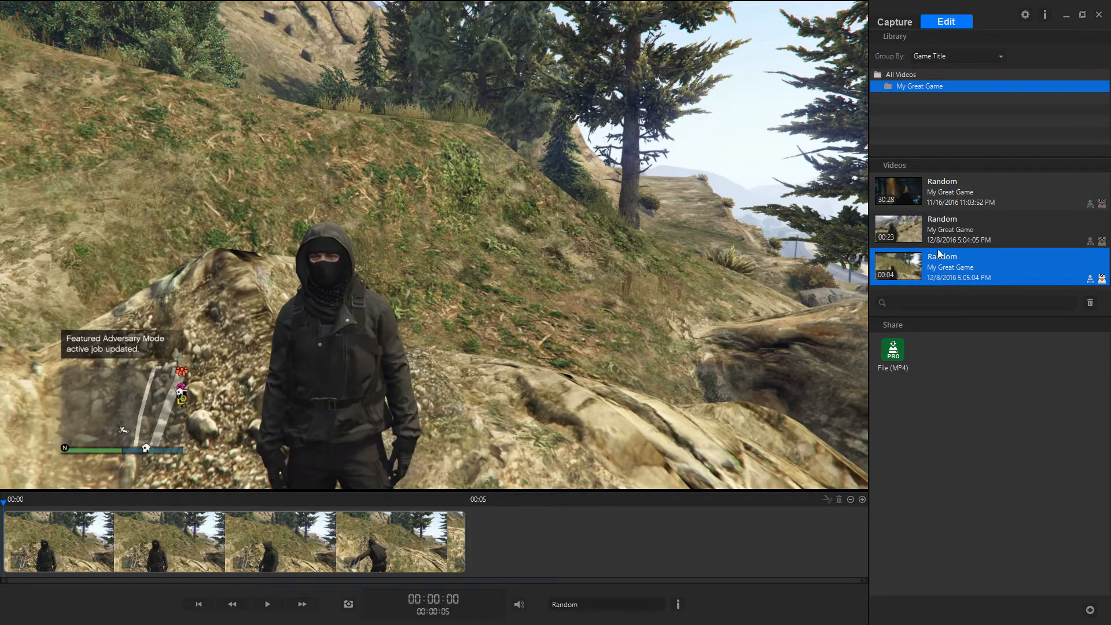
{"action": "left_click", "coordinate": [957, 236]}
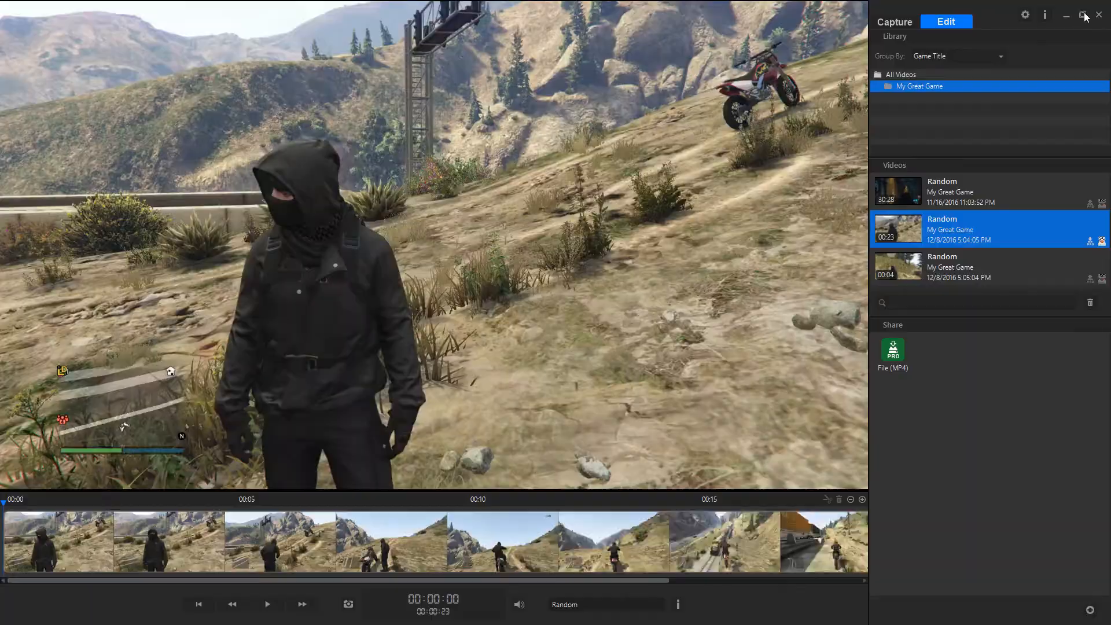
{"action": "left_click", "coordinate": [1083, 16]}
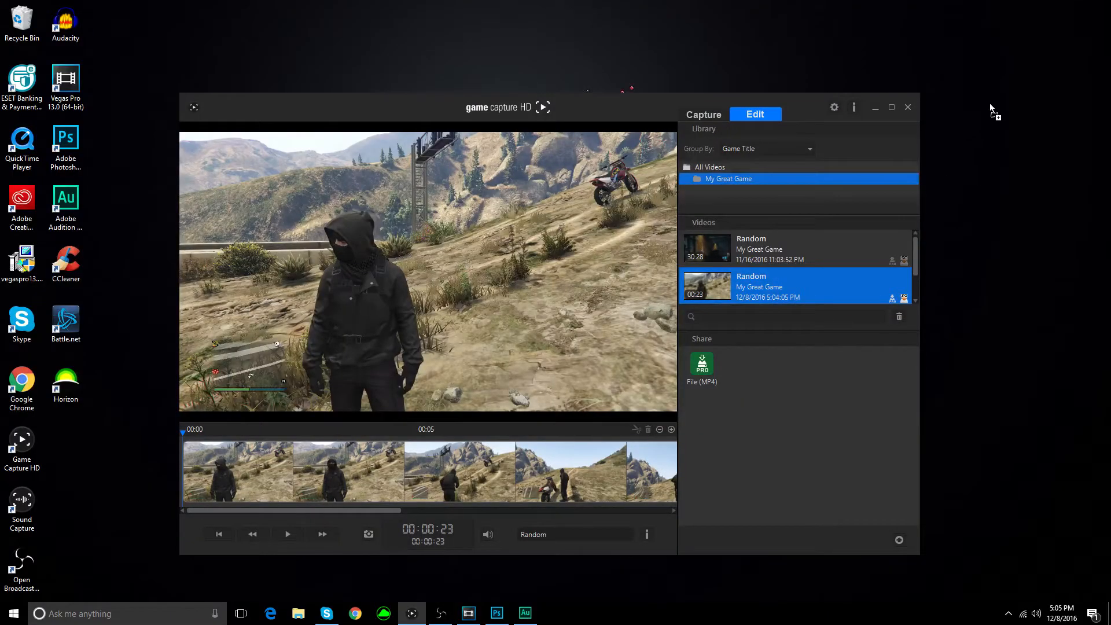
{"action": "left_click", "coordinate": [874, 108]}
Switch to Vegas Pro and place the My Great Game clip from the desktop at the start of the timeline
{"action": "mouse_move", "coordinate": [464, 619]}
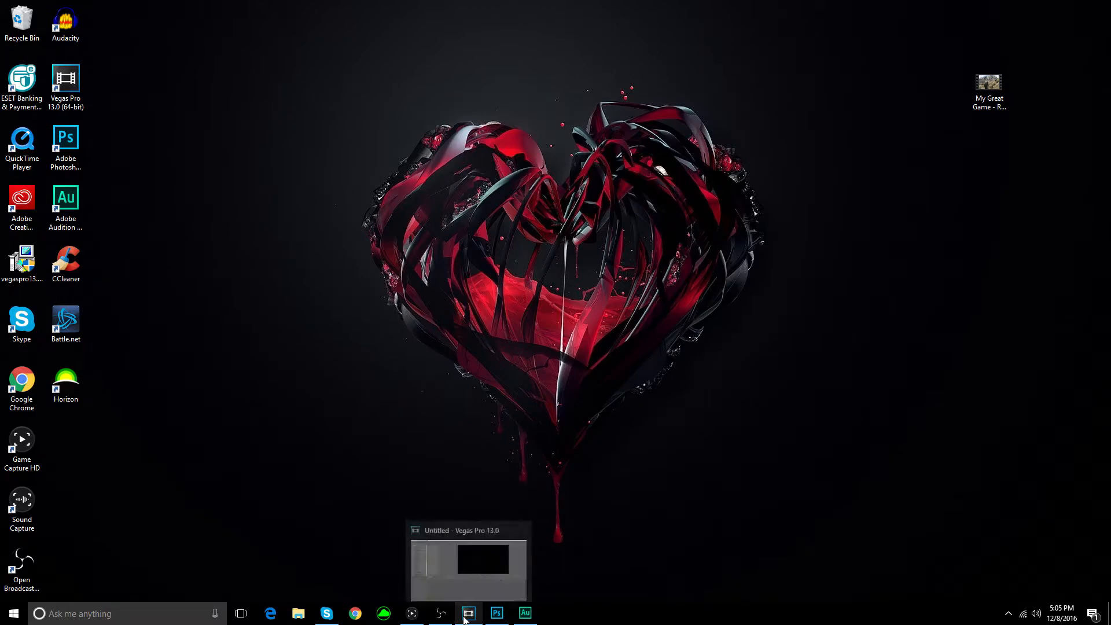
{"action": "left_click", "coordinate": [464, 618]}
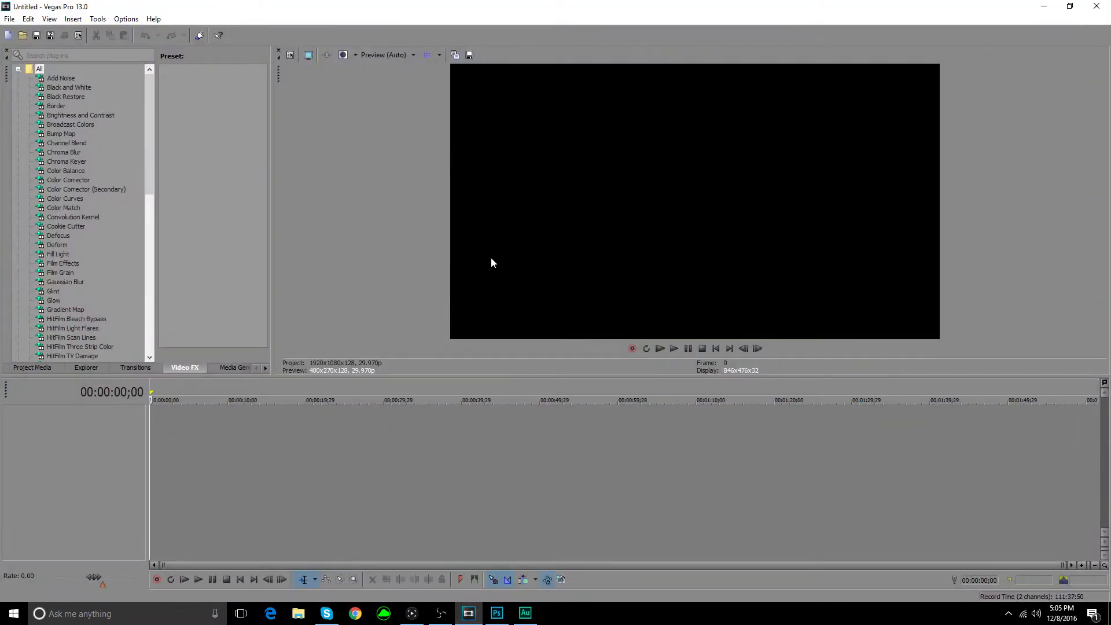
{"action": "left_click", "coordinate": [1071, 5]}
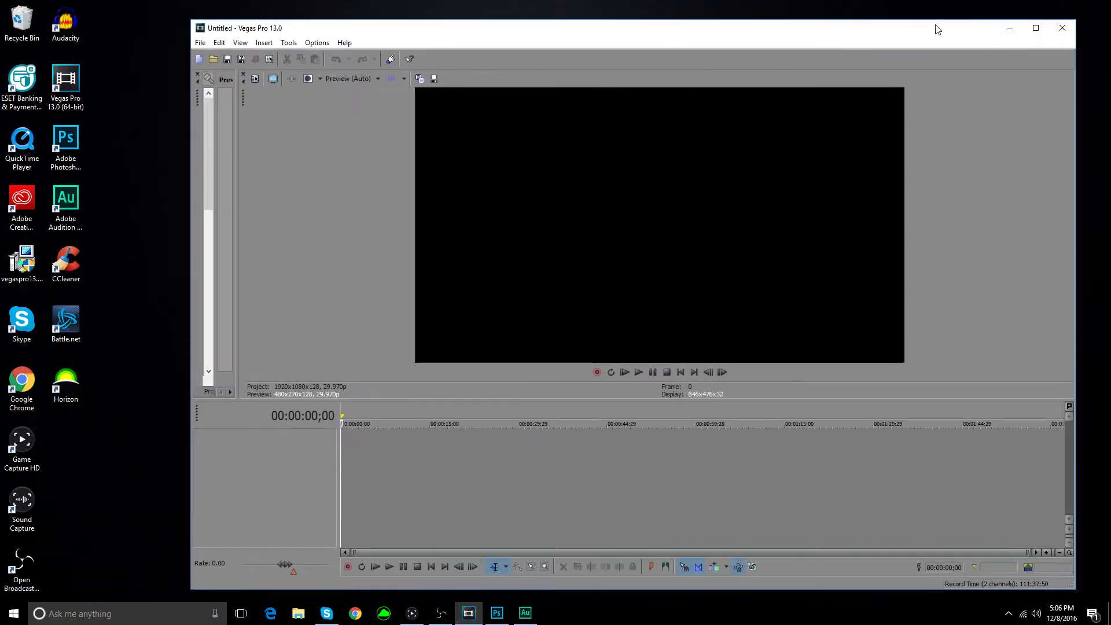
{"action": "left_click_drag", "start_coordinate": [932, 36], "coordinate": [793, 33]}
{"action": "left_click_drag", "start_coordinate": [989, 85], "coordinate": [553, 339]}
{"action": "left_click_drag", "start_coordinate": [206, 453], "coordinate": [206, 454]}
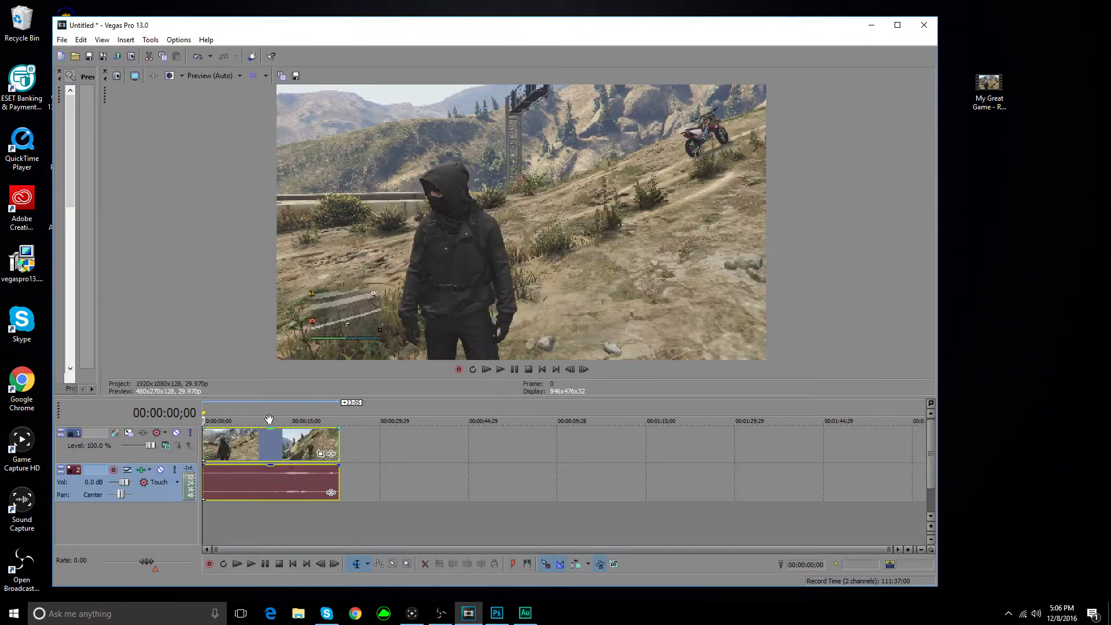
{"action": "left_click", "coordinate": [897, 25]}
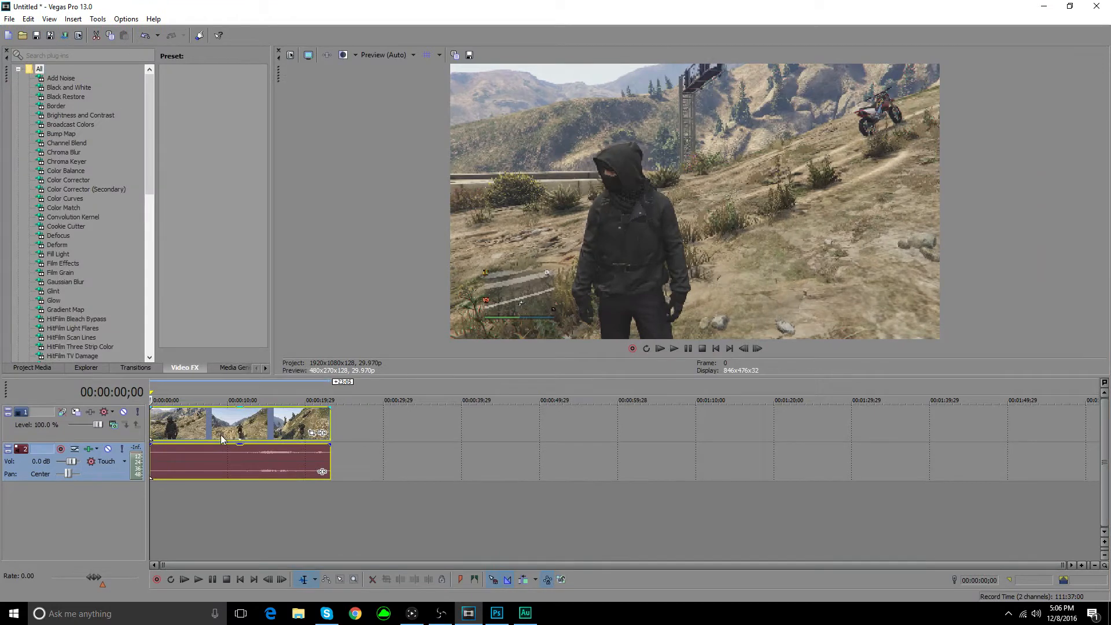
Preview frames at different points of the clip and browse the Color Corrector (Secondary) presets
{"action": "left_click", "coordinate": [201, 431]}
{"action": "left_click", "coordinate": [244, 422]}
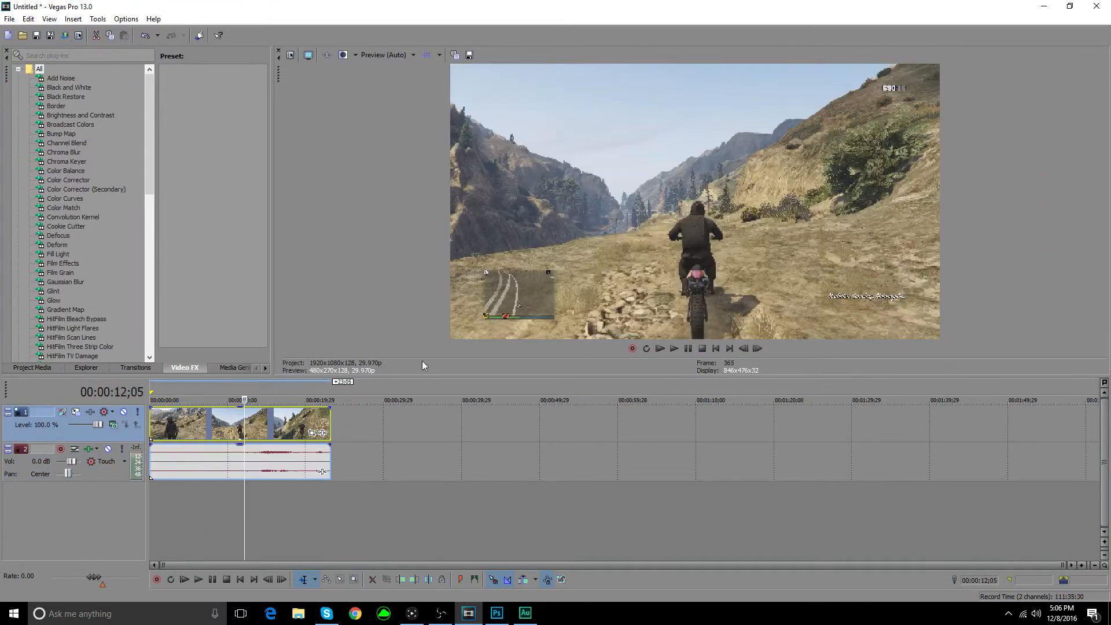
{"action": "left_click", "coordinate": [165, 427]}
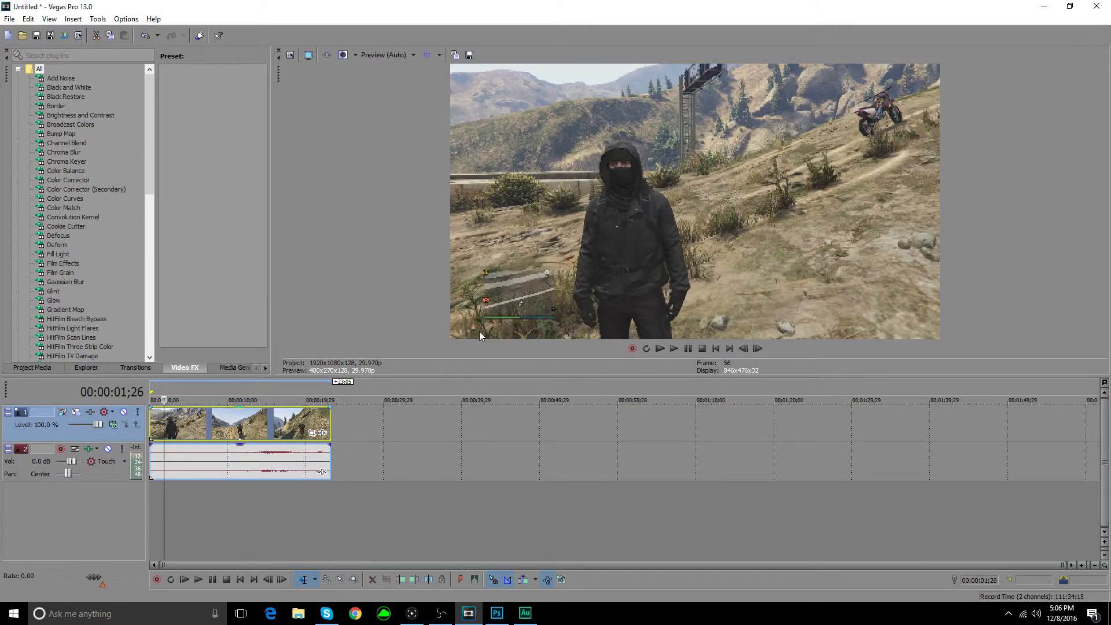
{"action": "left_click", "coordinate": [95, 189]}
{"action": "scroll", "coordinate": [228, 269], "scroll_direction": "down", "scroll_amount": 3}
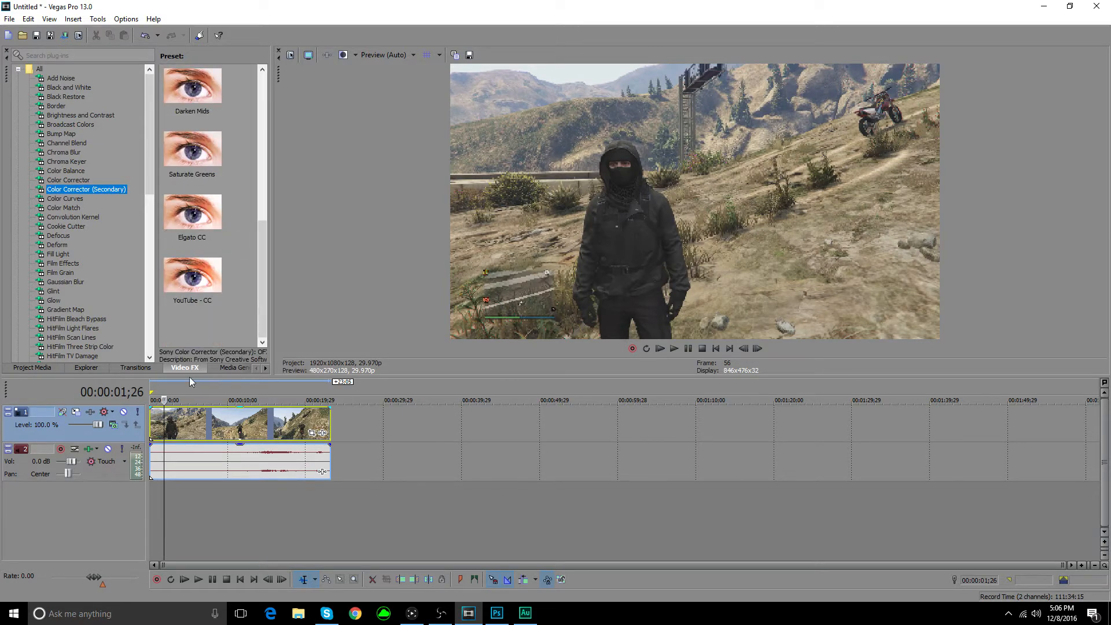
Disable resample in the video event's properties
{"action": "right_click", "coordinate": [213, 415]}
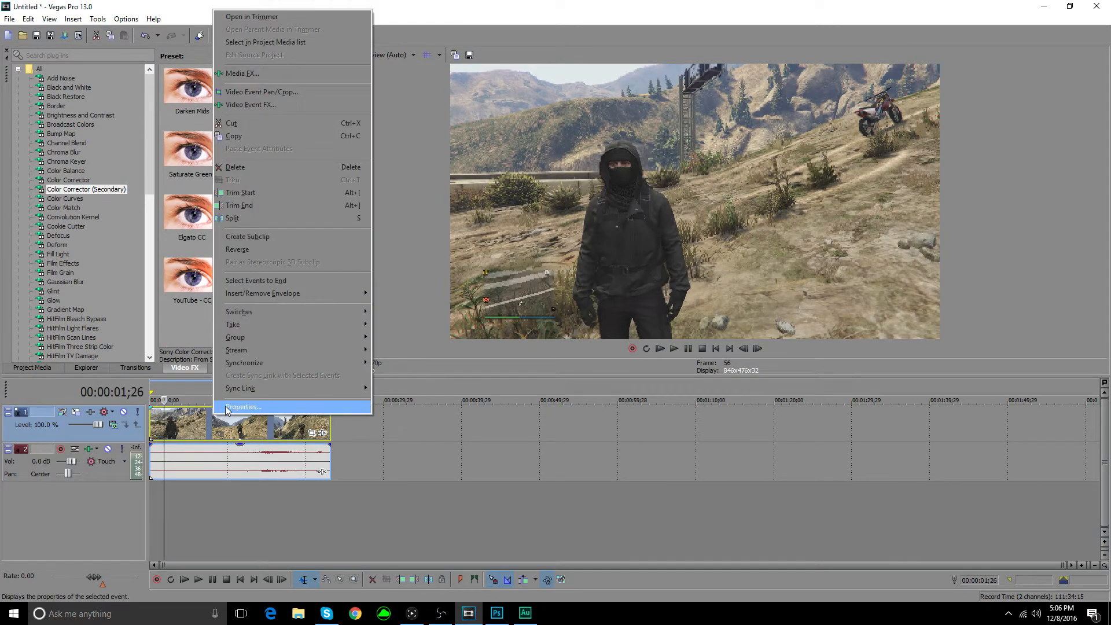
{"action": "left_click", "coordinate": [243, 407]}
{"action": "left_click", "coordinate": [496, 246]}
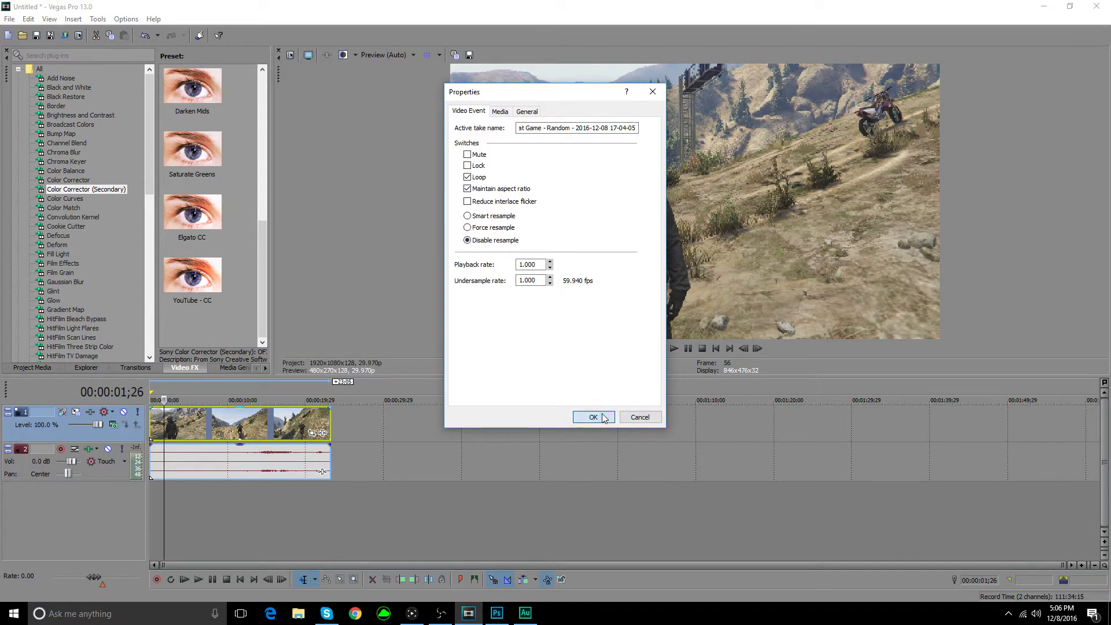
{"action": "left_click", "coordinate": [593, 417]}
Place the playhead at 00:00:20;09 and apply the YouTube - CC preset of Color Corrector (Secondary) to the video clip
{"action": "left_click", "coordinate": [197, 429]}
{"action": "left_click", "coordinate": [236, 428]}
{"action": "left_click", "coordinate": [293, 425]}
{"action": "left_click", "coordinate": [307, 426]}
{"action": "left_click_drag", "start_coordinate": [261, 431], "coordinate": [266, 431]}
{"action": "left_click", "coordinate": [89, 190]}
{"action": "left_click_drag", "start_coordinate": [183, 433], "coordinate": [179, 433]}
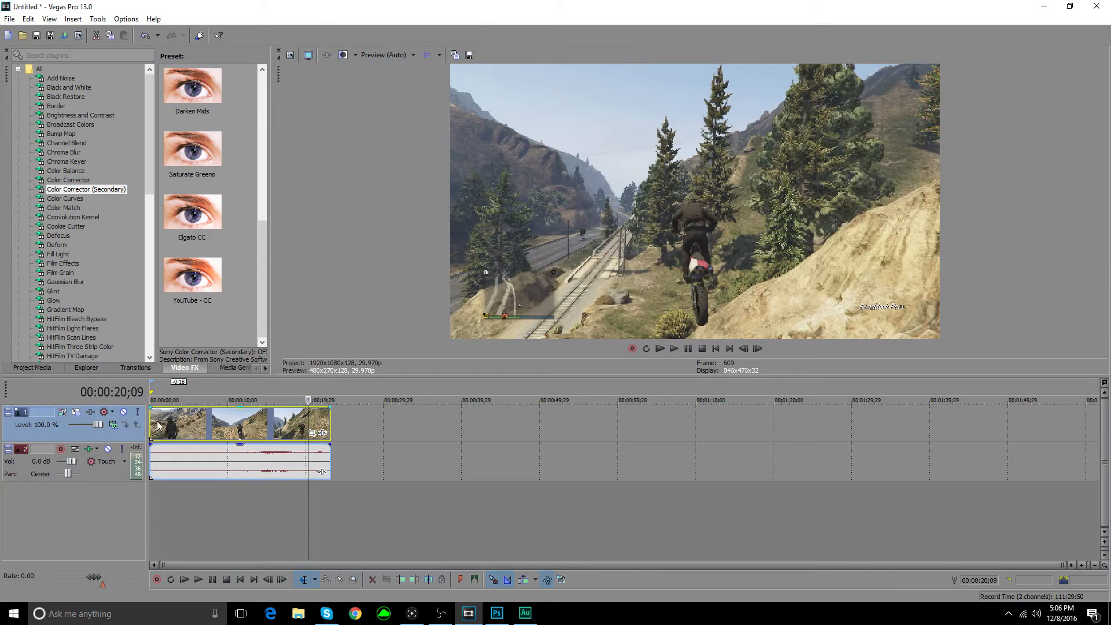
{"action": "left_click", "coordinate": [194, 277]}
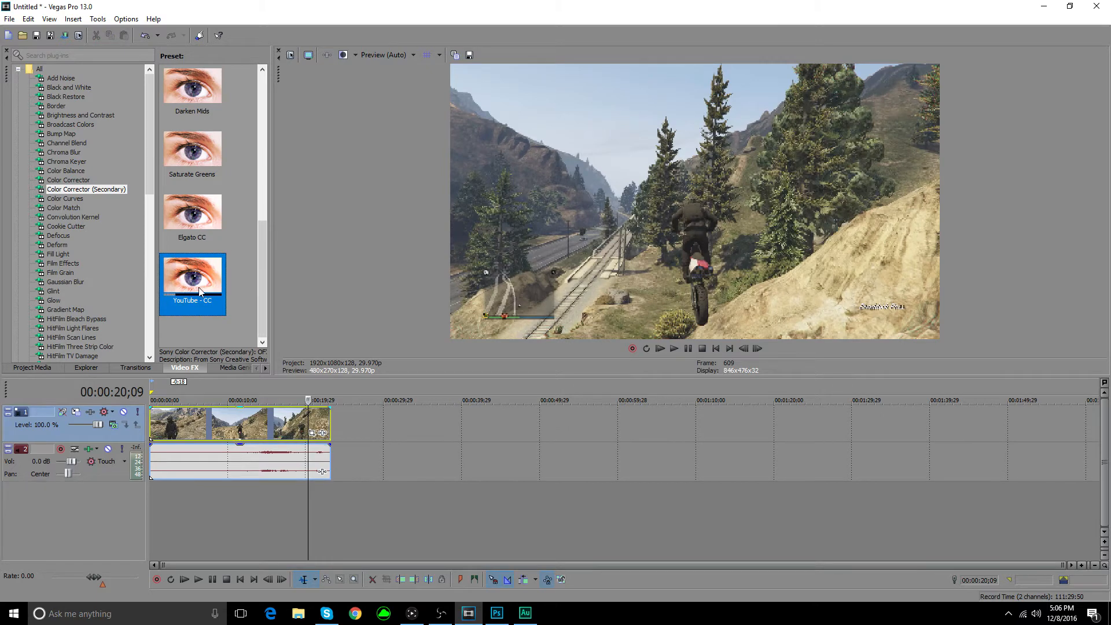
{"action": "left_click_drag", "start_coordinate": [195, 282], "coordinate": [215, 431]}
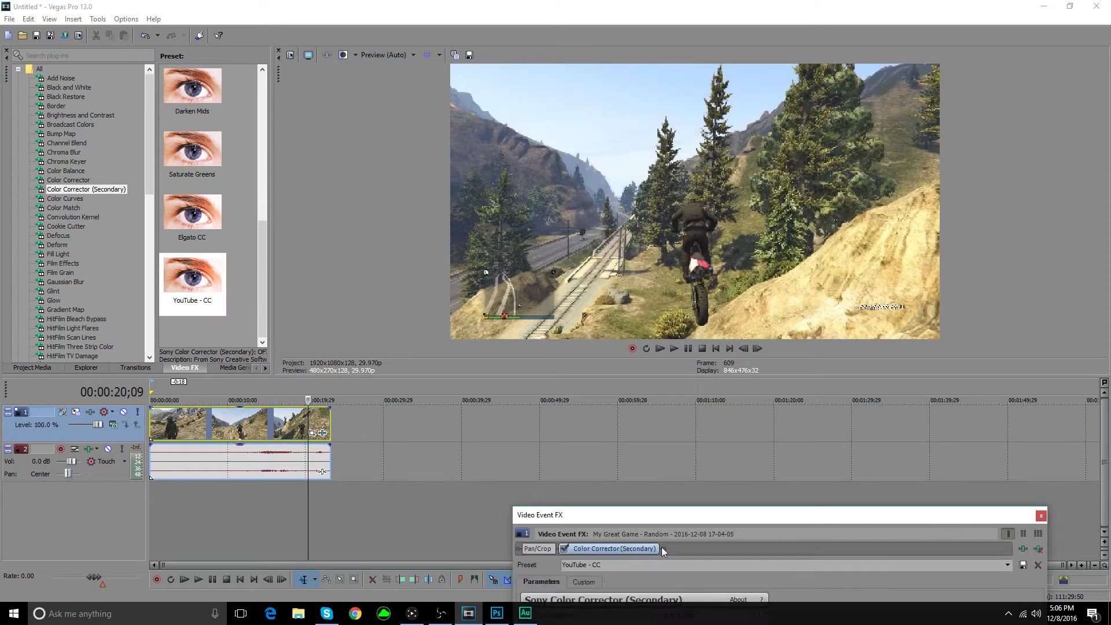
Compare the image with Color Corrector (Secondary) off and on, leave it enabled, review its parameters and close the effect window
{"action": "left_click_drag", "start_coordinate": [668, 520], "coordinate": [735, 387]}
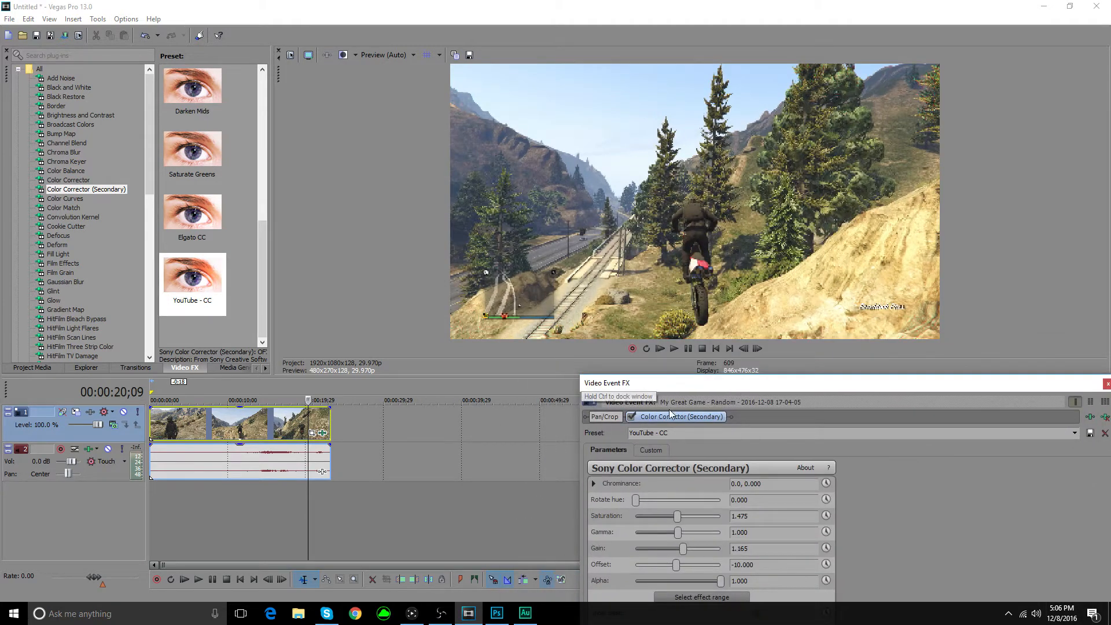
{"action": "left_click", "coordinate": [630, 420]}
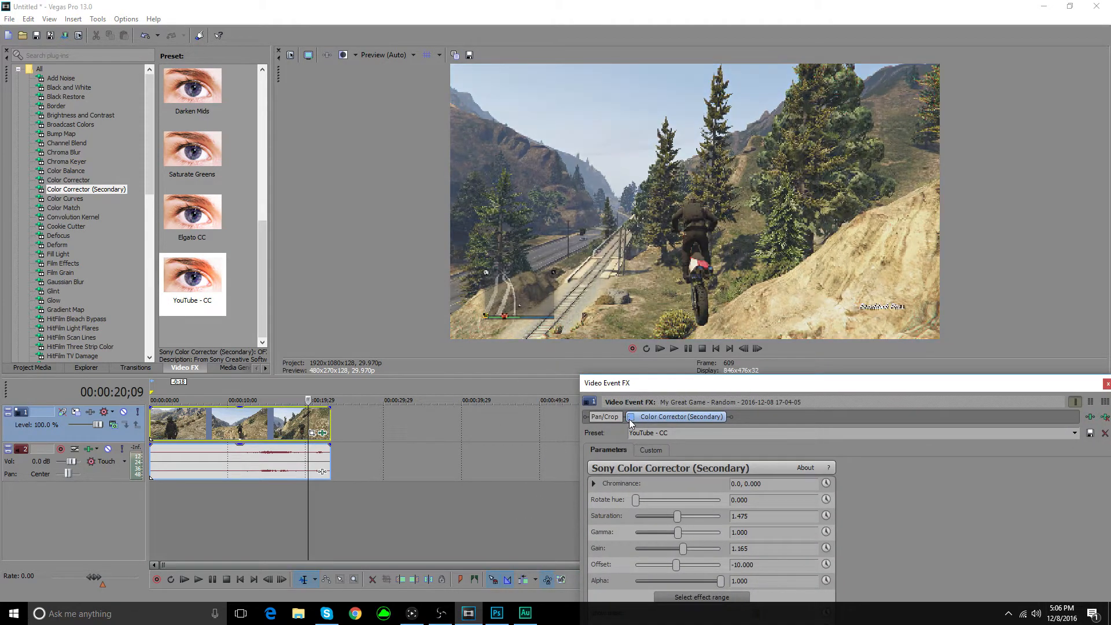
{"action": "left_click", "coordinate": [631, 419]}
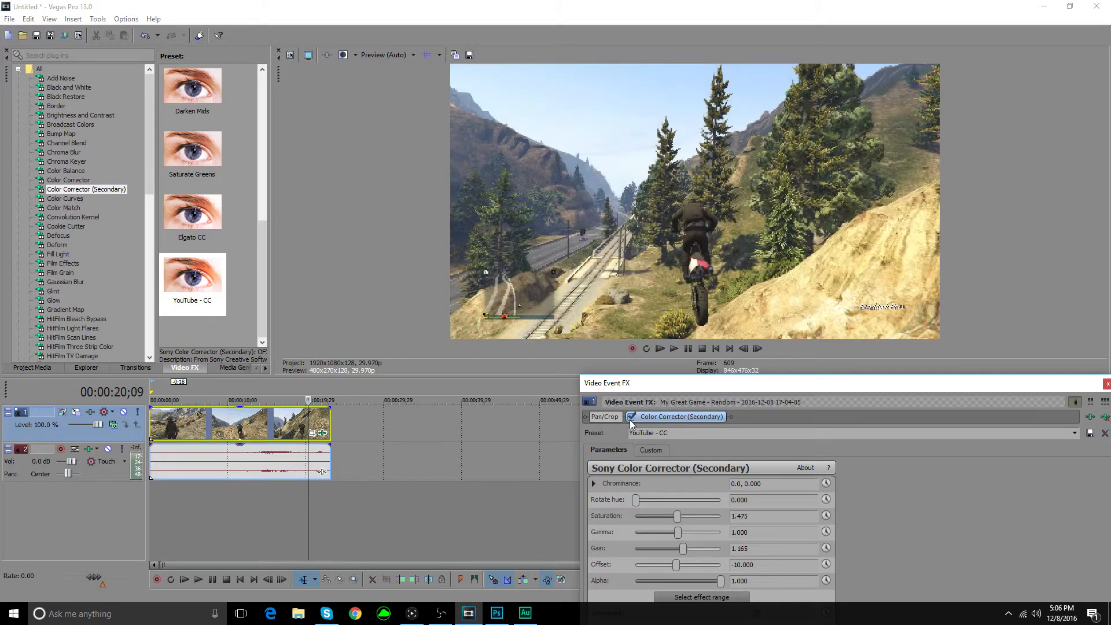
{"action": "left_click", "coordinate": [631, 420]}
{"action": "left_click", "coordinate": [631, 420]}
{"action": "left_click", "coordinate": [631, 420]}
{"action": "left_click", "coordinate": [631, 420]}
{"action": "left_click_drag", "start_coordinate": [679, 388], "coordinate": [509, 156]}
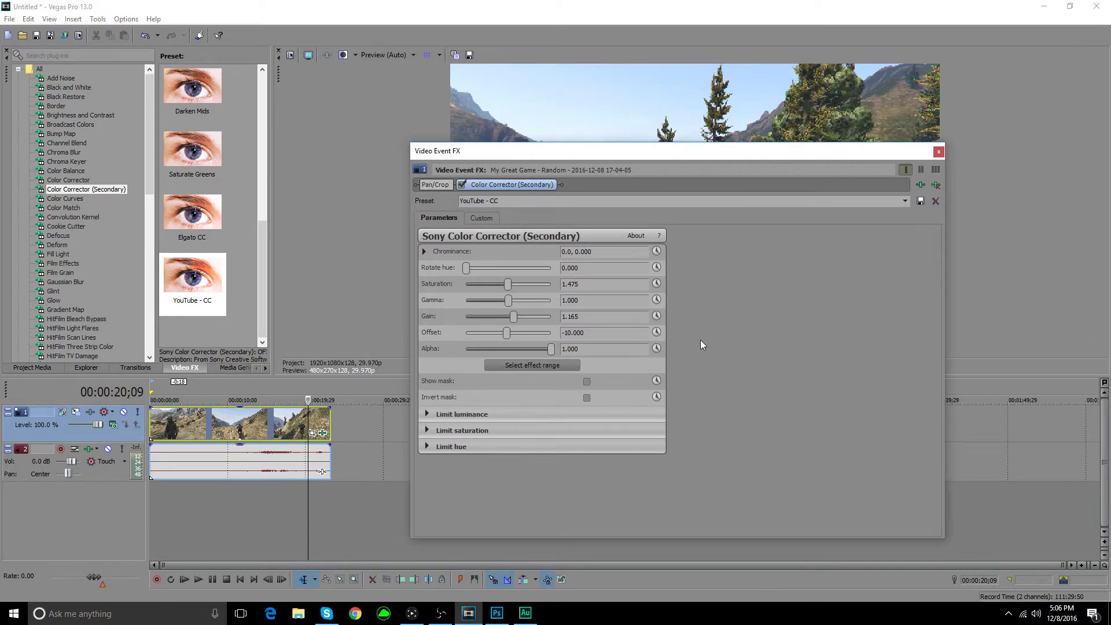
{"action": "left_click", "coordinate": [939, 153]}
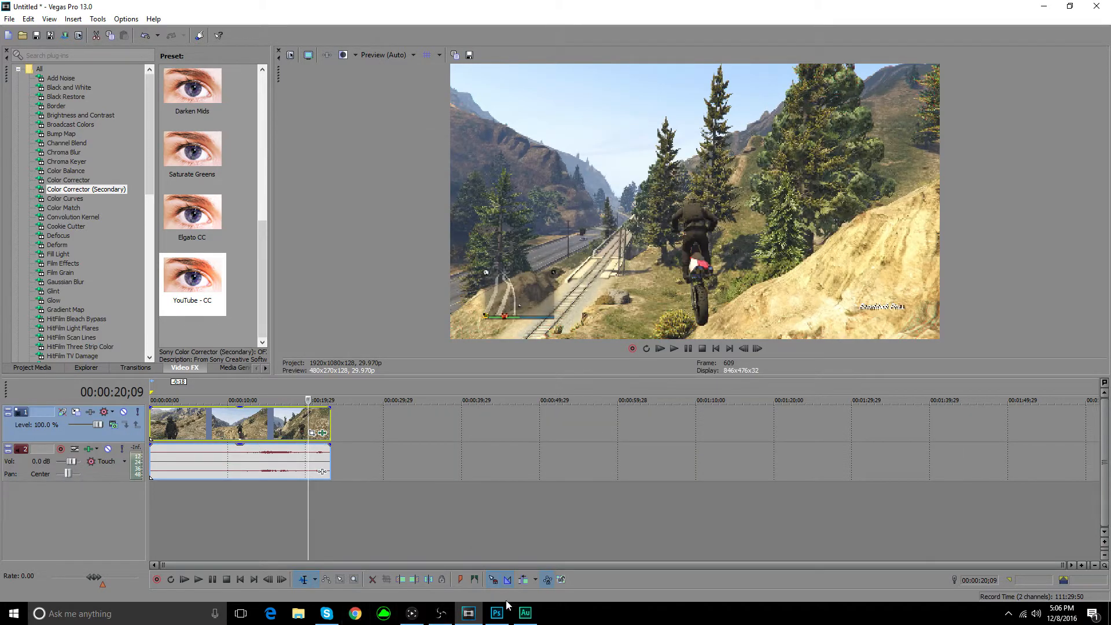
Switch to Adobe Audition to look at the voice recording's waveform, and return to Vegas Pro
{"action": "left_click", "coordinate": [521, 610]}
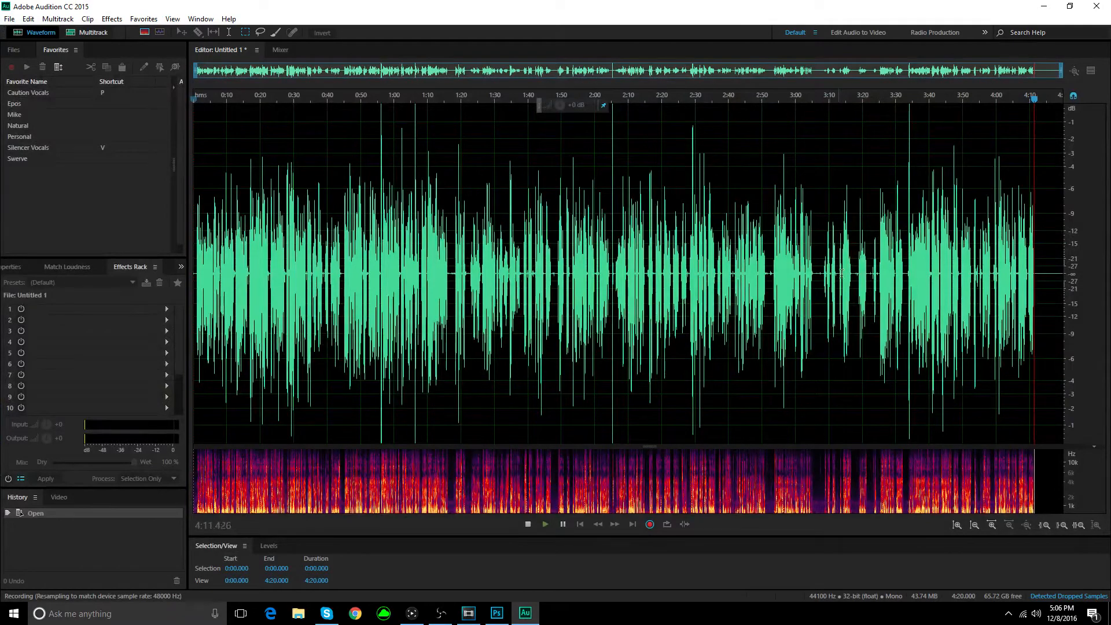
{"action": "left_click", "coordinate": [1043, 6]}
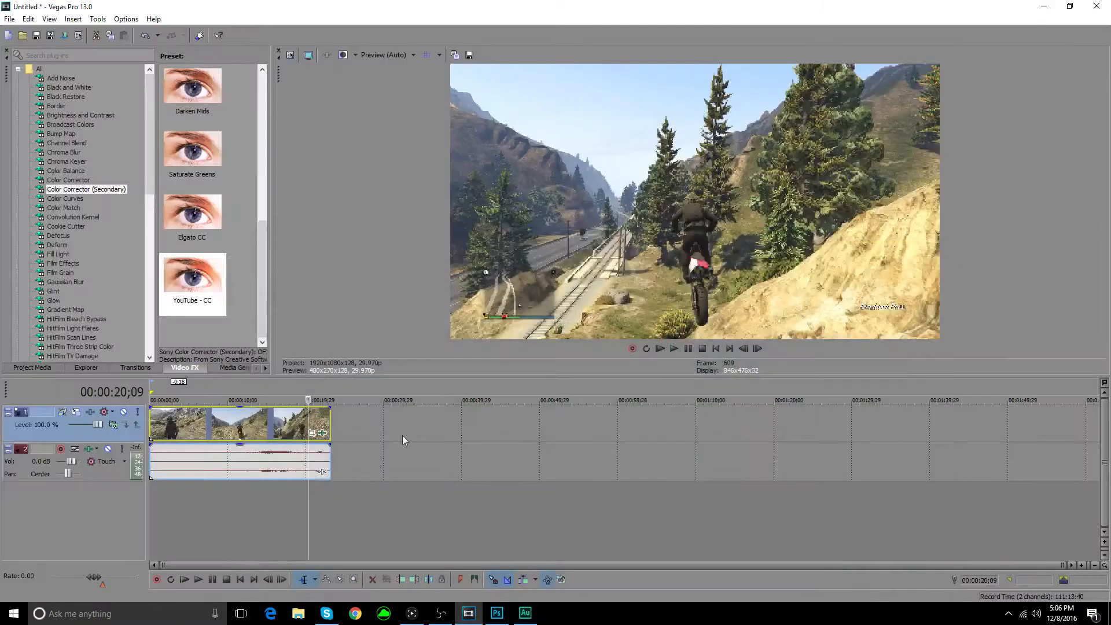
Add the ARGHHH audio file from the Documents folder "Commentaries, Music, & Sound Effects" at the start of a new track below the clip
{"action": "left_click", "coordinate": [298, 613]}
{"action": "left_click", "coordinate": [411, 216]}
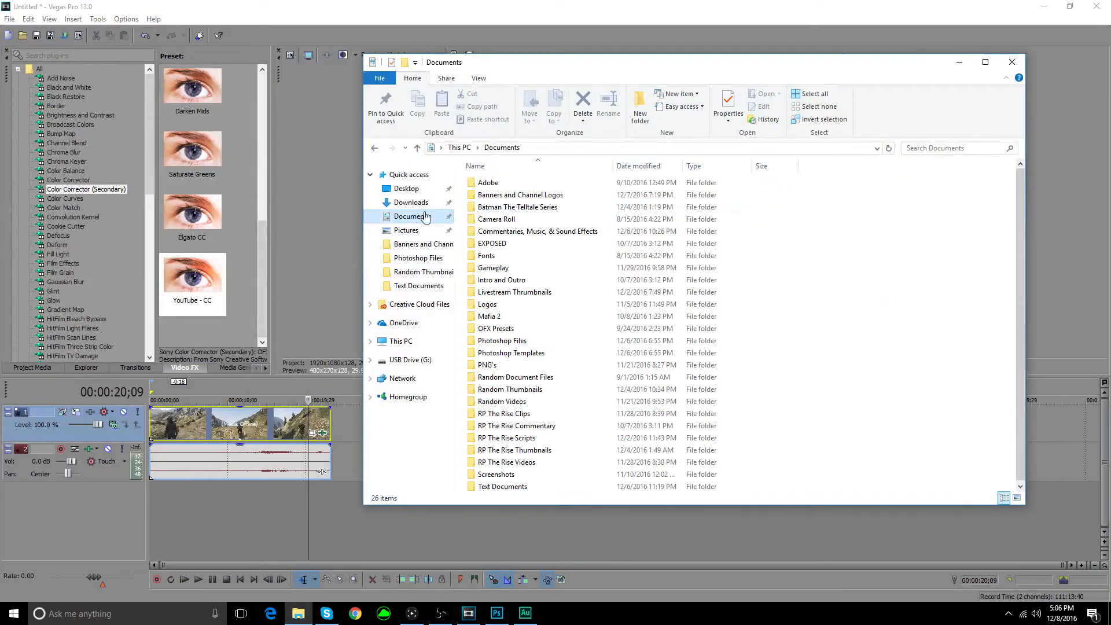
{"action": "double_click", "coordinate": [515, 231]}
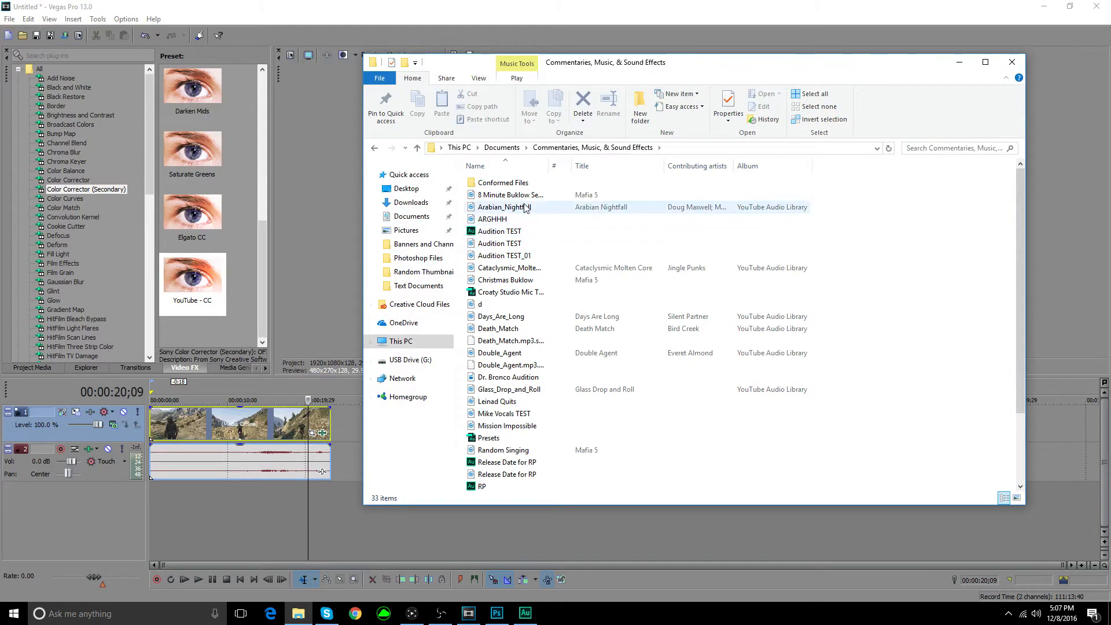
{"action": "left_click", "coordinate": [516, 221]}
{"action": "left_click_drag", "start_coordinate": [697, 225], "coordinate": [152, 501]}
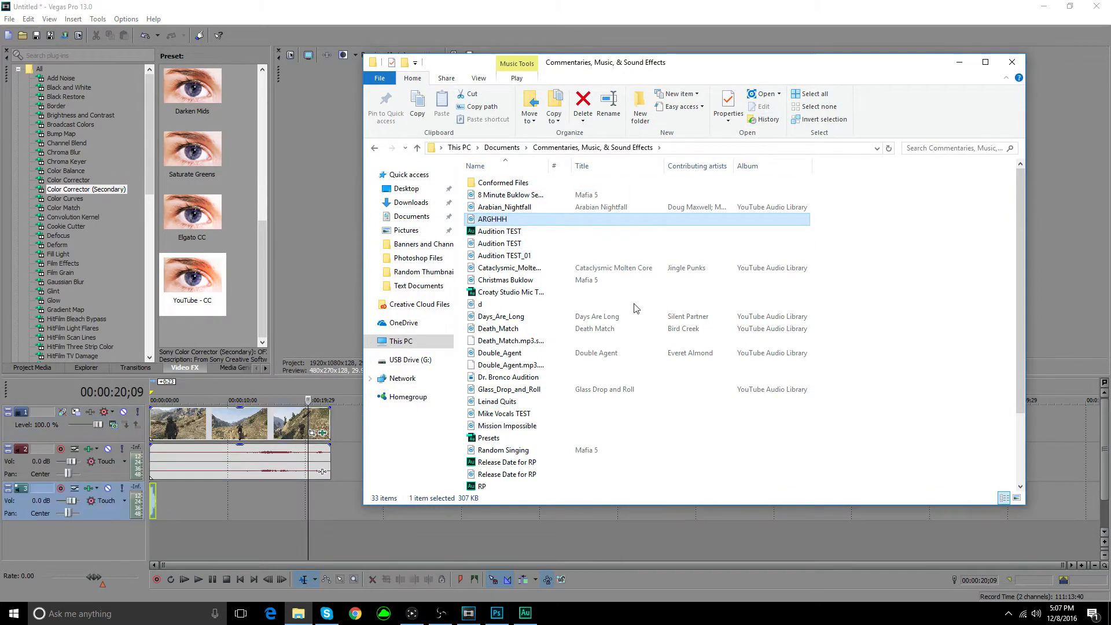
{"action": "left_click", "coordinate": [958, 62]}
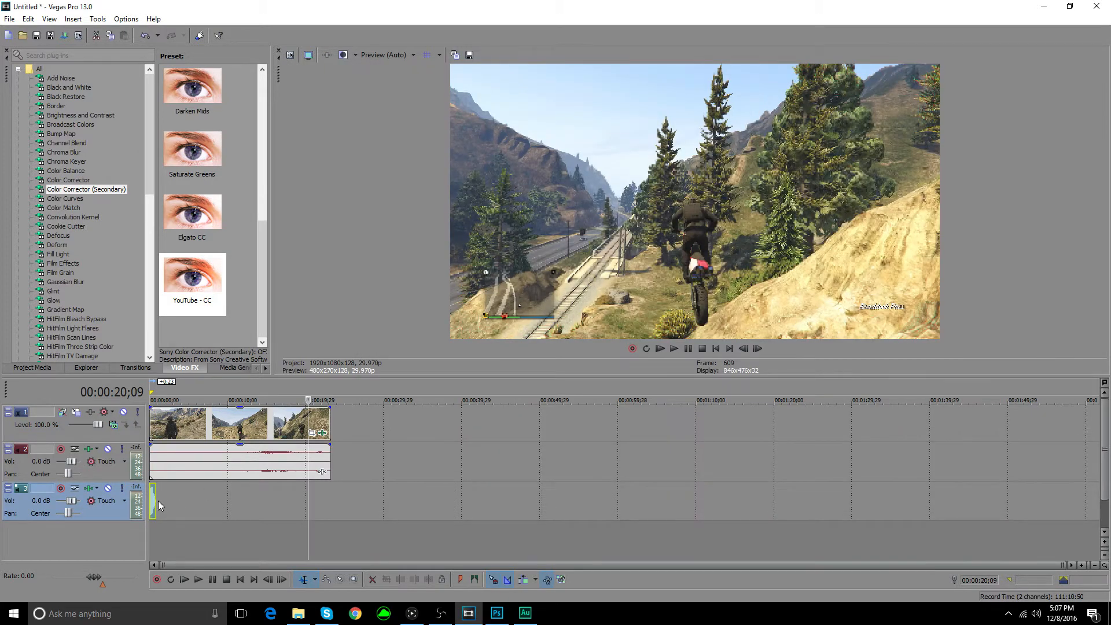
Extend the ARGHHH audio event to the end of the video clip and shift it 2 seconds later on its track
{"action": "left_click_drag", "start_coordinate": [155, 498], "coordinate": [329, 496]}
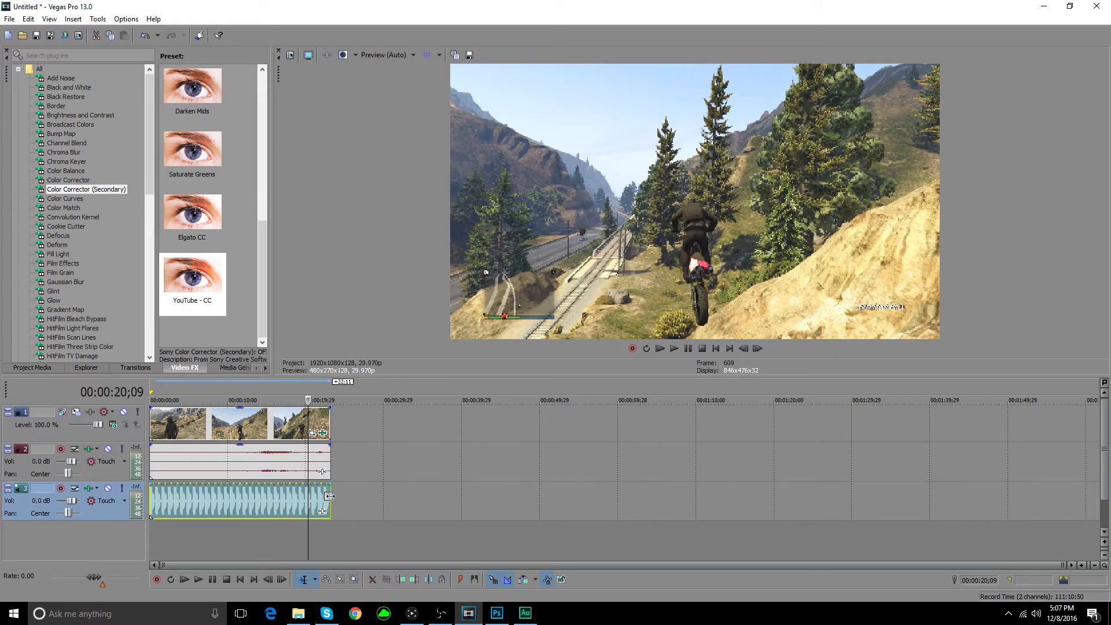
{"action": "left_click", "coordinate": [205, 508]}
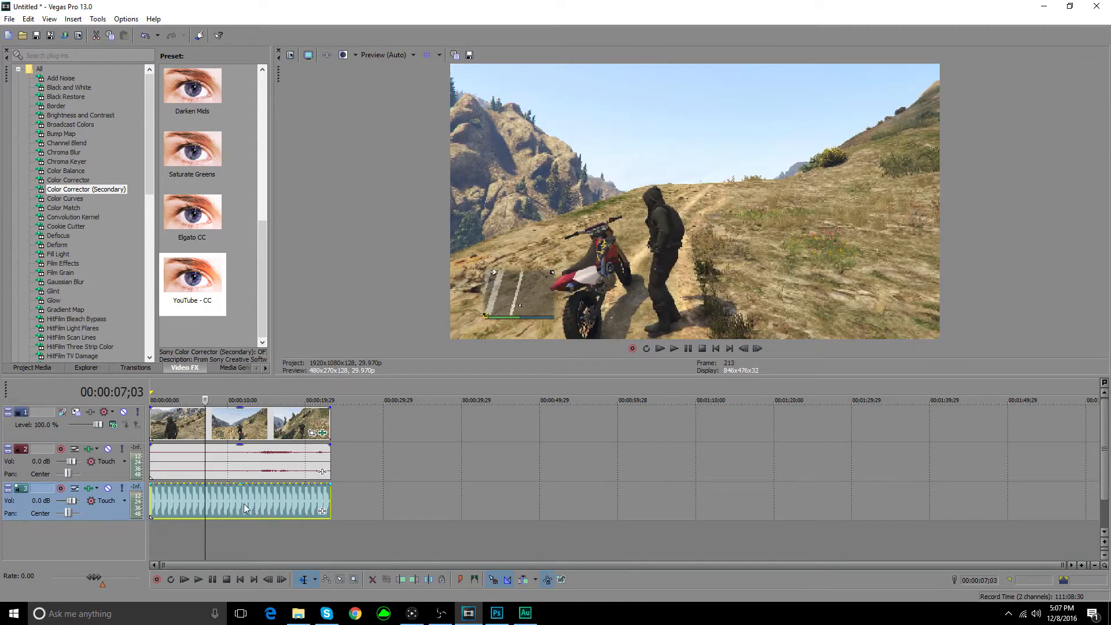
{"action": "left_click", "coordinate": [244, 503]}
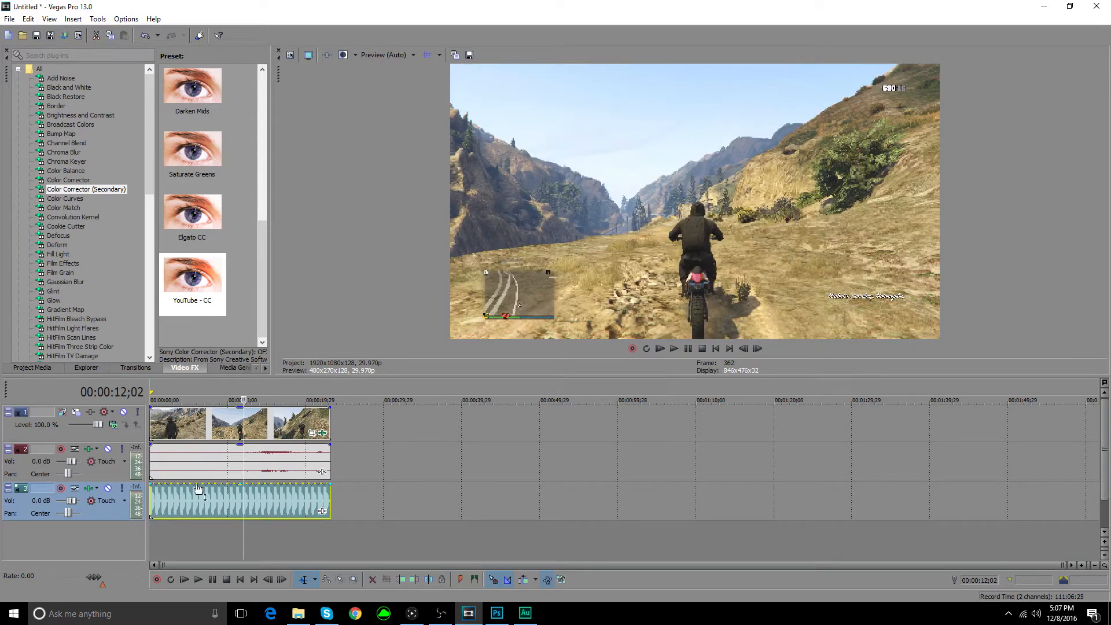
{"action": "left_click_drag", "start_coordinate": [189, 498], "coordinate": [206, 495]}
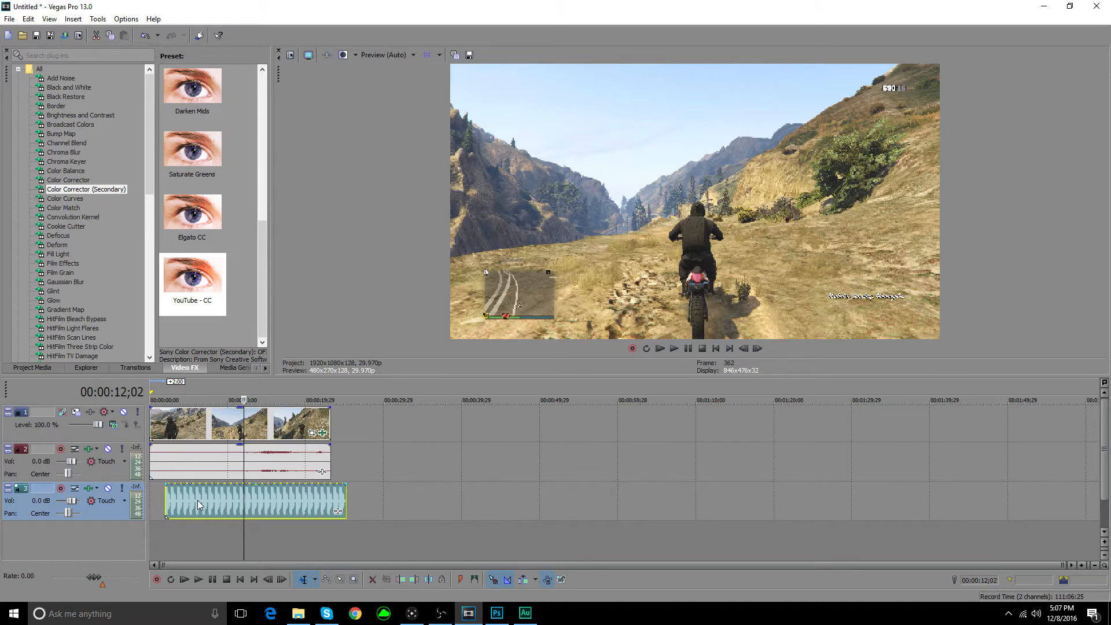
Split the ARGHHH audio event at 00:00:06;02 and delete the piece before the cut
{"action": "left_click", "coordinate": [196, 492]}
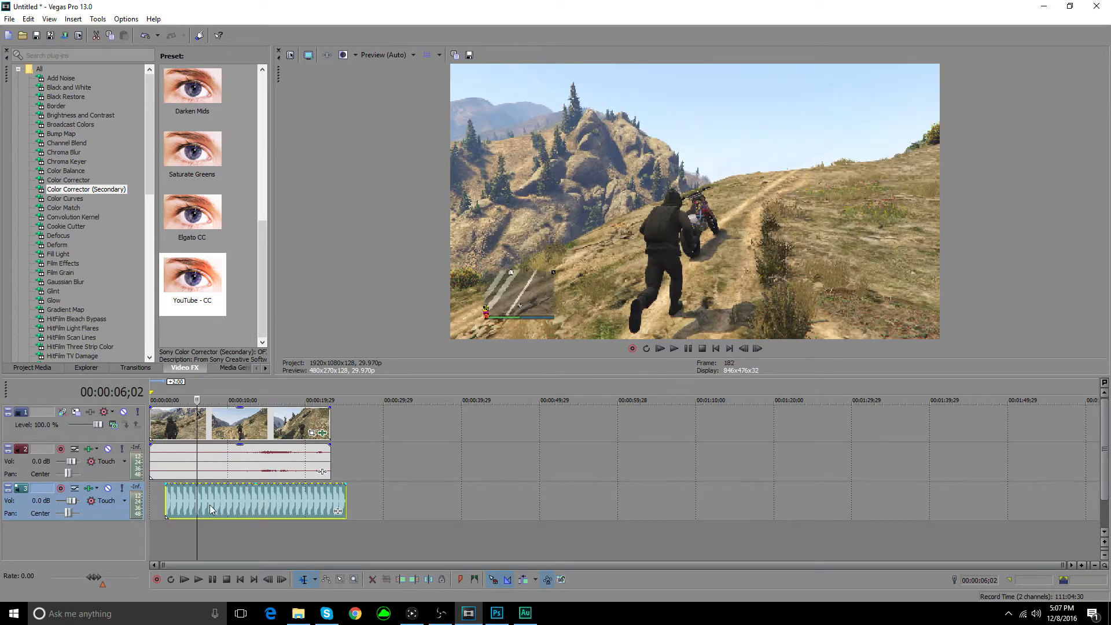
{"action": "key", "text": "s"}
{"action": "left_click", "coordinate": [187, 502]}
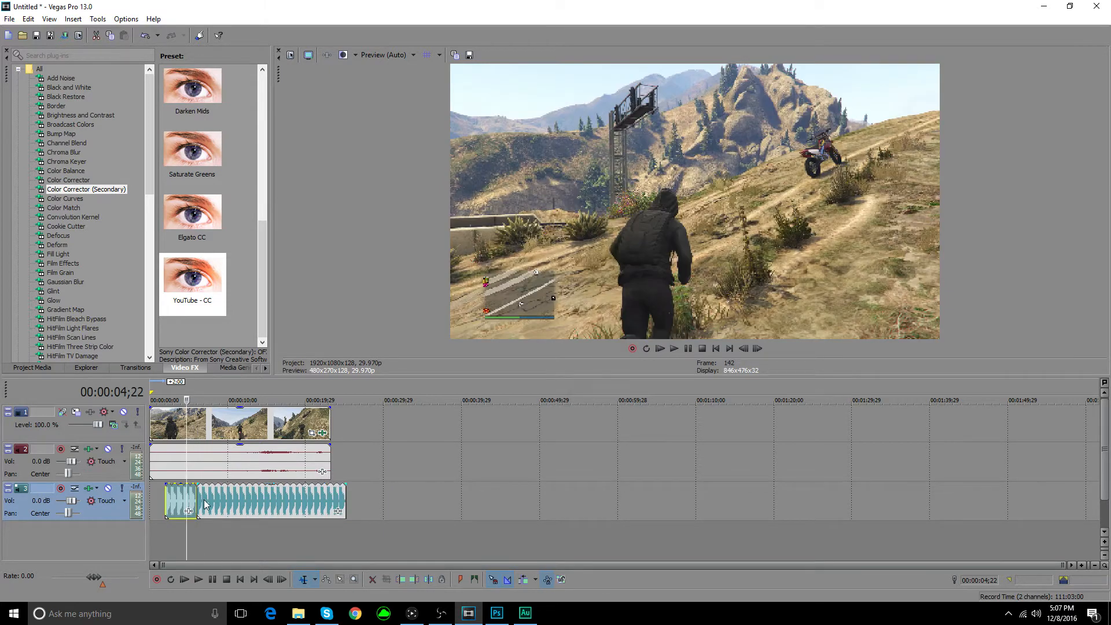
{"action": "key", "text": "Delete"}
Move the remaining ARGHHH event to the start of the timeline and extend its end to match the video clip
{"action": "left_click_drag", "start_coordinate": [263, 495], "coordinate": [194, 508]}
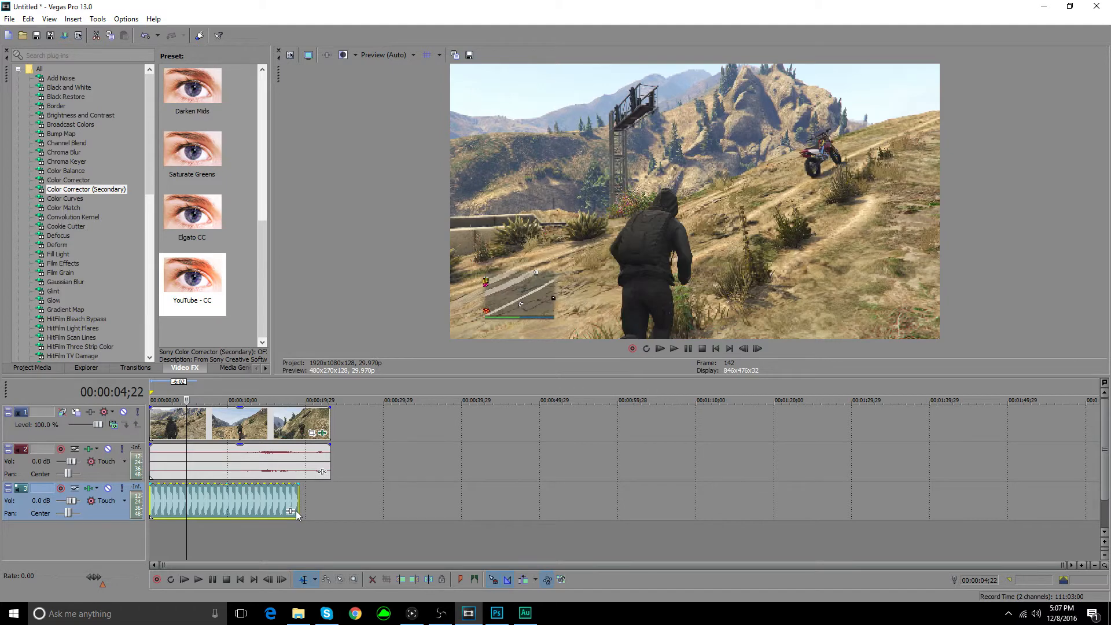
{"action": "left_click_drag", "start_coordinate": [296, 510], "coordinate": [328, 502]}
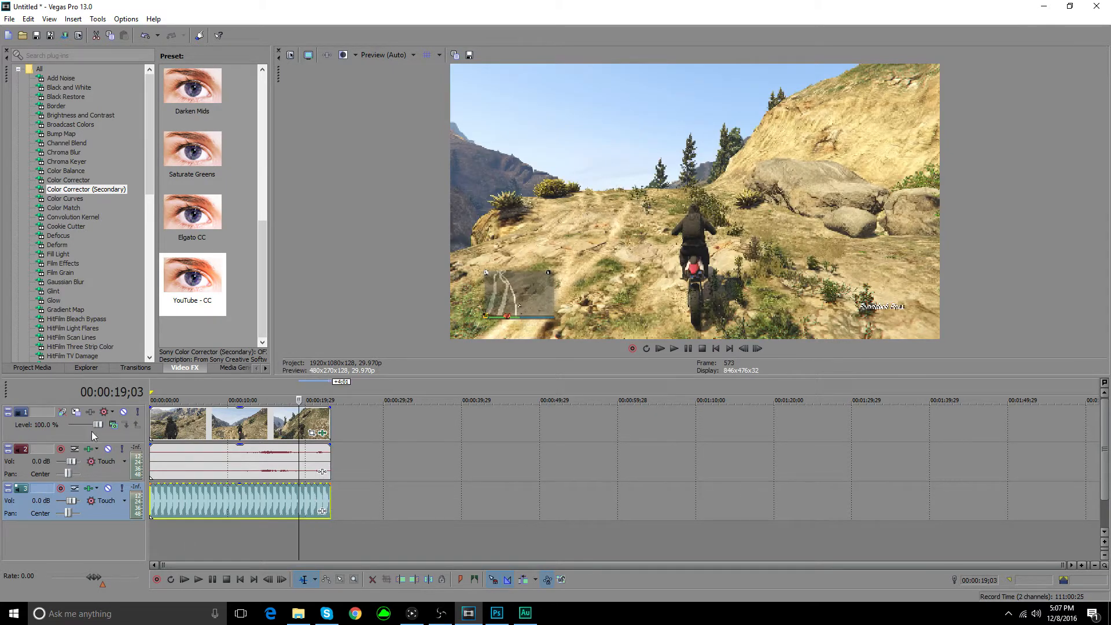
Add a 2-second fade-in to the start of the video clip
{"action": "left_click", "coordinate": [151, 425]}
{"action": "left_click_drag", "start_coordinate": [159, 420], "coordinate": [166, 423]}
{"action": "left_click", "coordinate": [176, 423]}
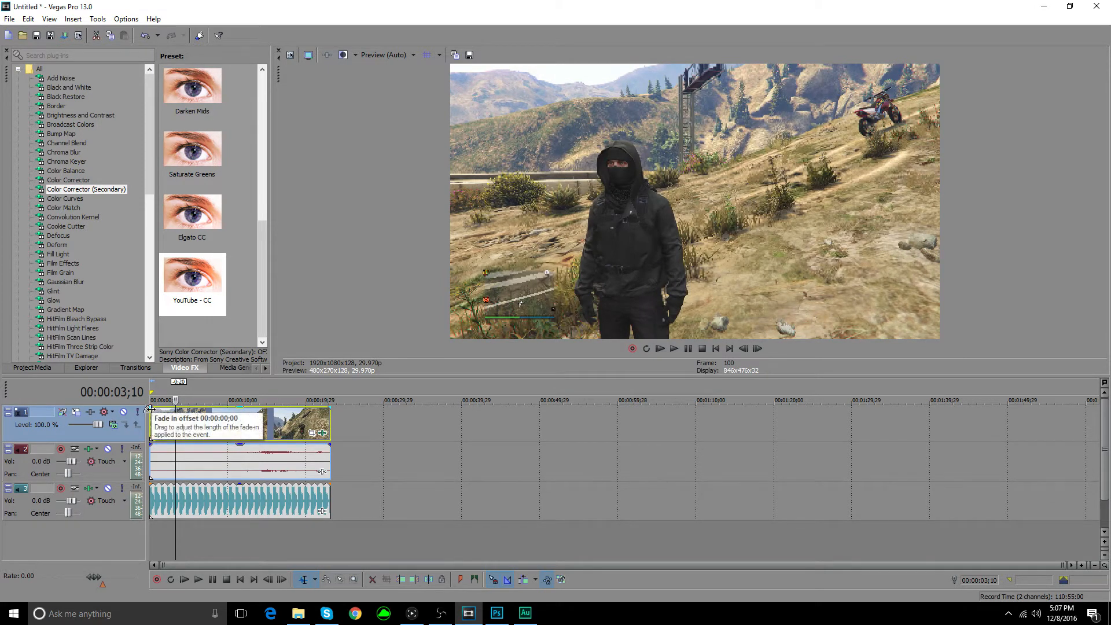
{"action": "left_click_drag", "start_coordinate": [150, 409], "coordinate": [166, 410]}
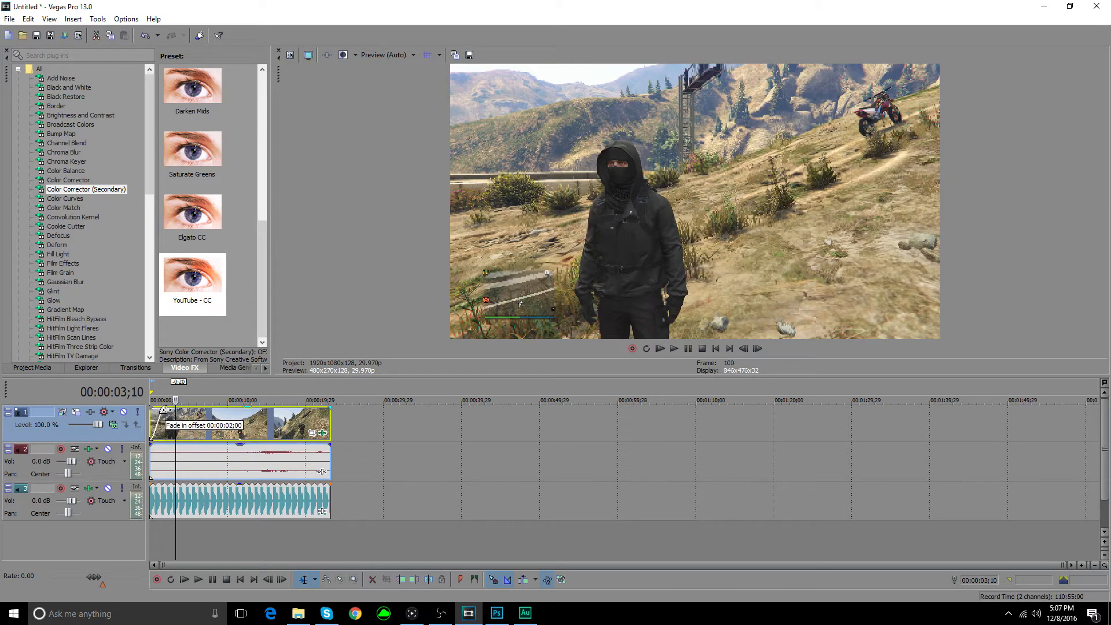
Mute the ARGHHH audio track and play the project from the start to preview the fade-in, pausing at 00:00:01;15
{"action": "left_click", "coordinate": [109, 489]}
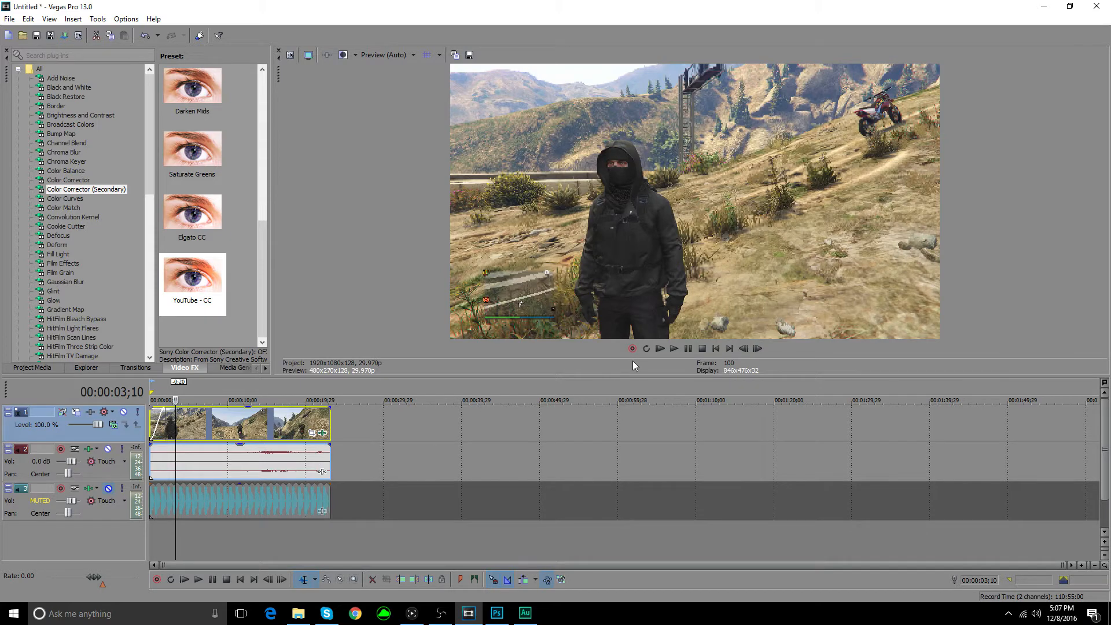
{"action": "left_click", "coordinate": [658, 348]}
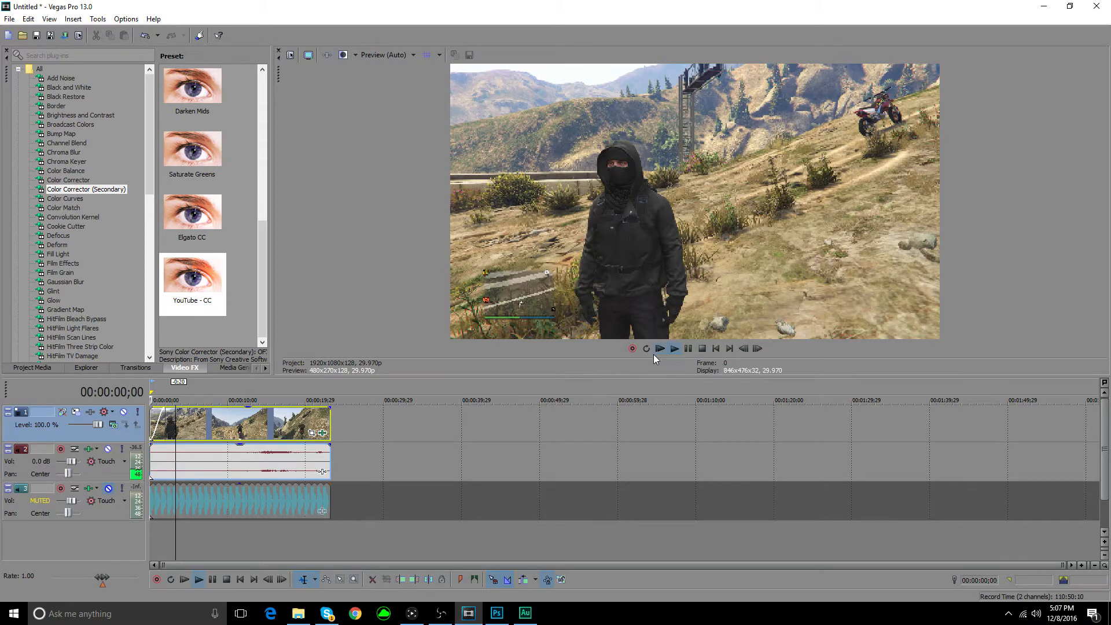
{"action": "left_click", "coordinate": [685, 349]}
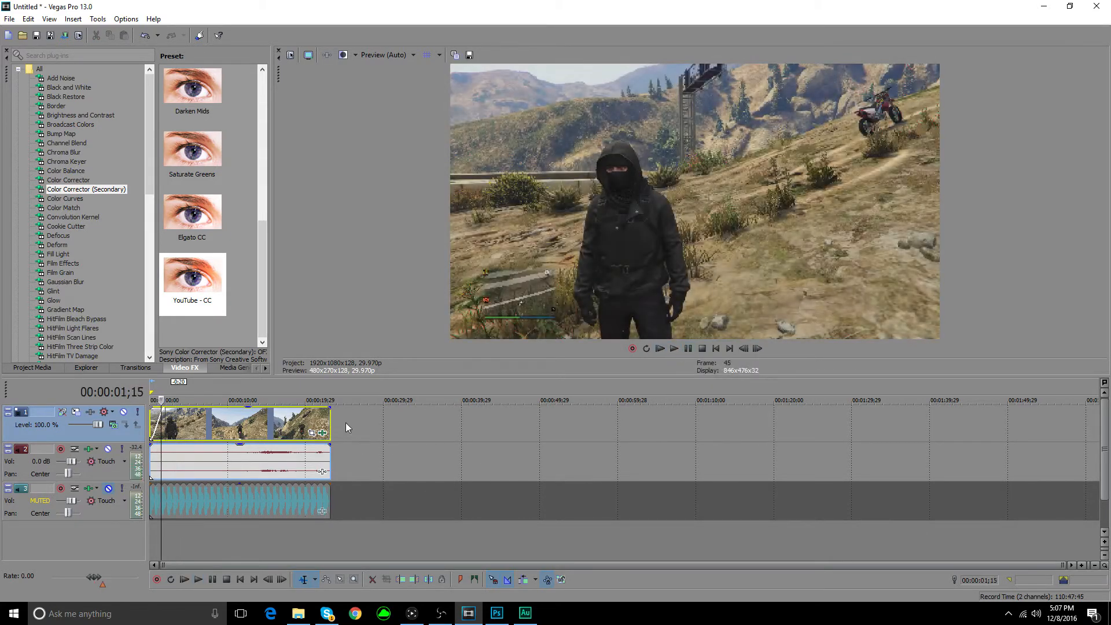
Add a fade-out of about 3 seconds to the video clip and lengthen its fade-in to about 3 seconds
{"action": "left_click_drag", "start_coordinate": [329, 412], "coordinate": [304, 416]}
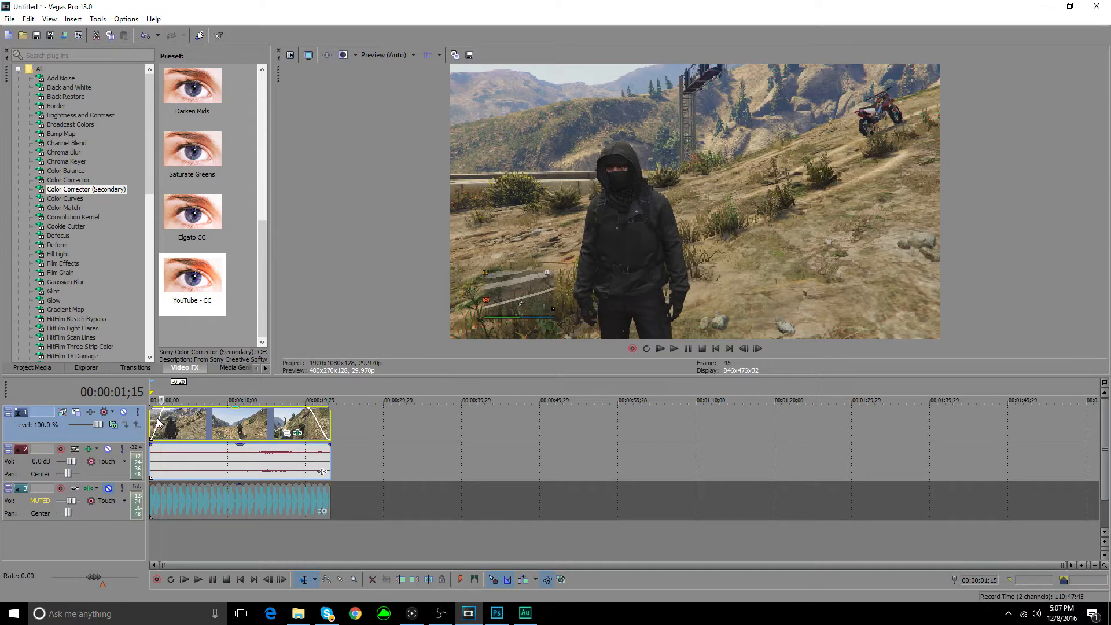
{"action": "left_click_drag", "start_coordinate": [161, 417], "coordinate": [170, 417]}
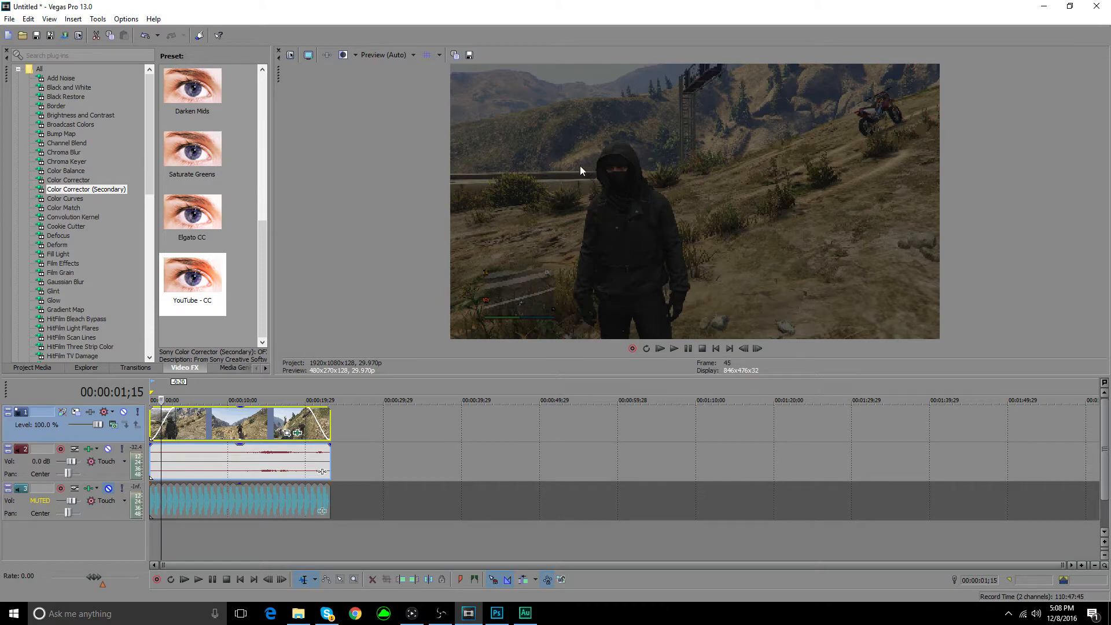
Save a snapshot of the frame at 00:00:12;27 to the Desktop as the JPEG file Image1
{"action": "left_click", "coordinate": [206, 422]}
{"action": "left_click", "coordinate": [244, 425]}
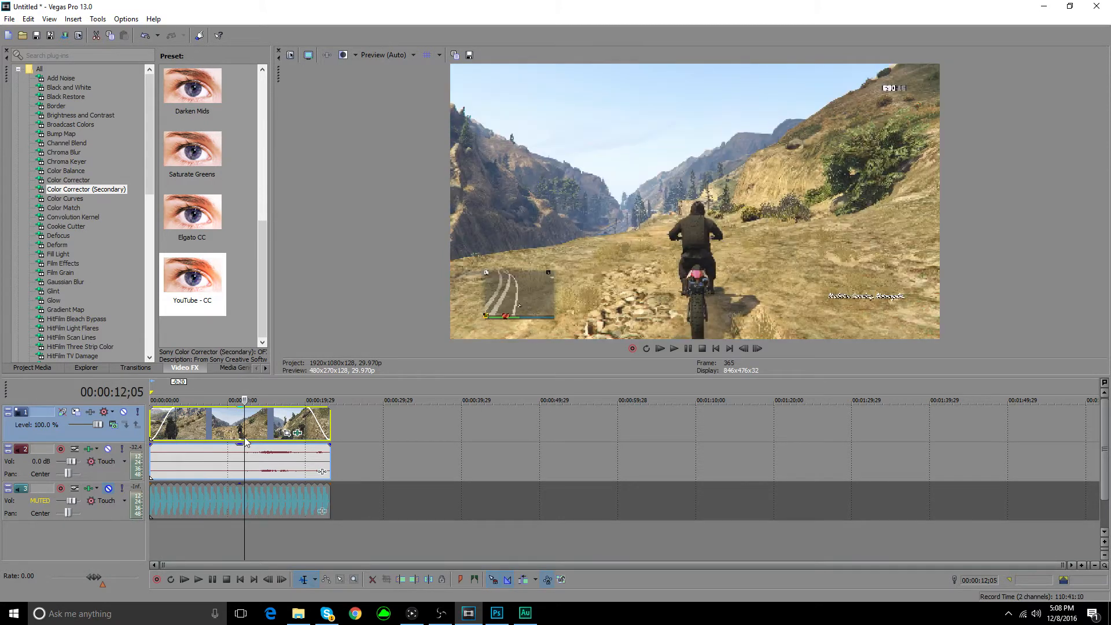
{"action": "left_click", "coordinate": [250, 424]}
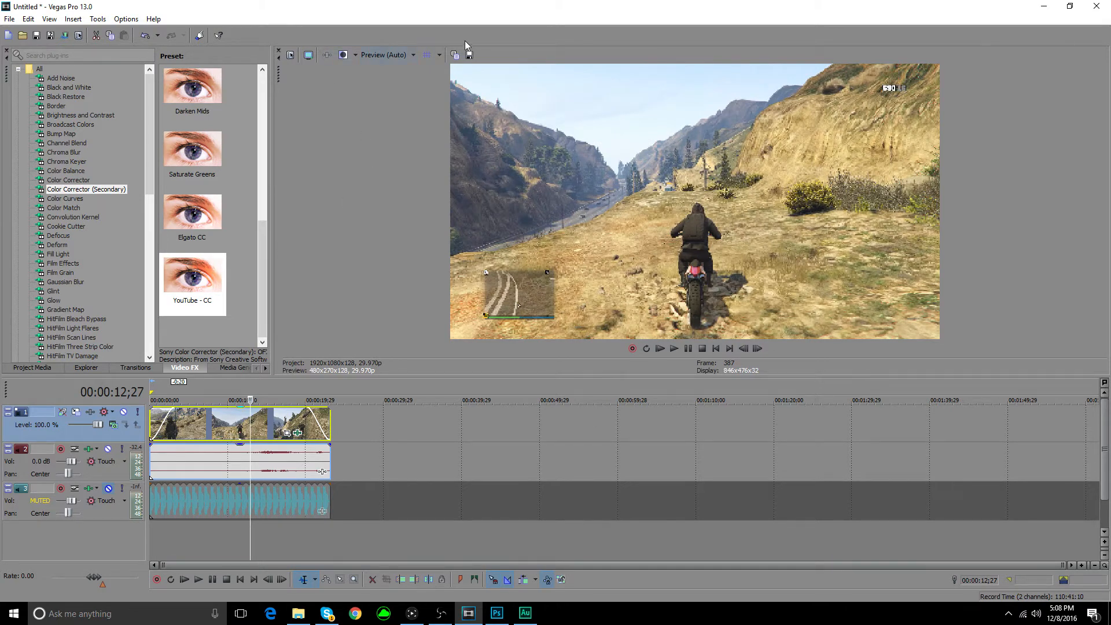
{"action": "left_click", "coordinate": [470, 56]}
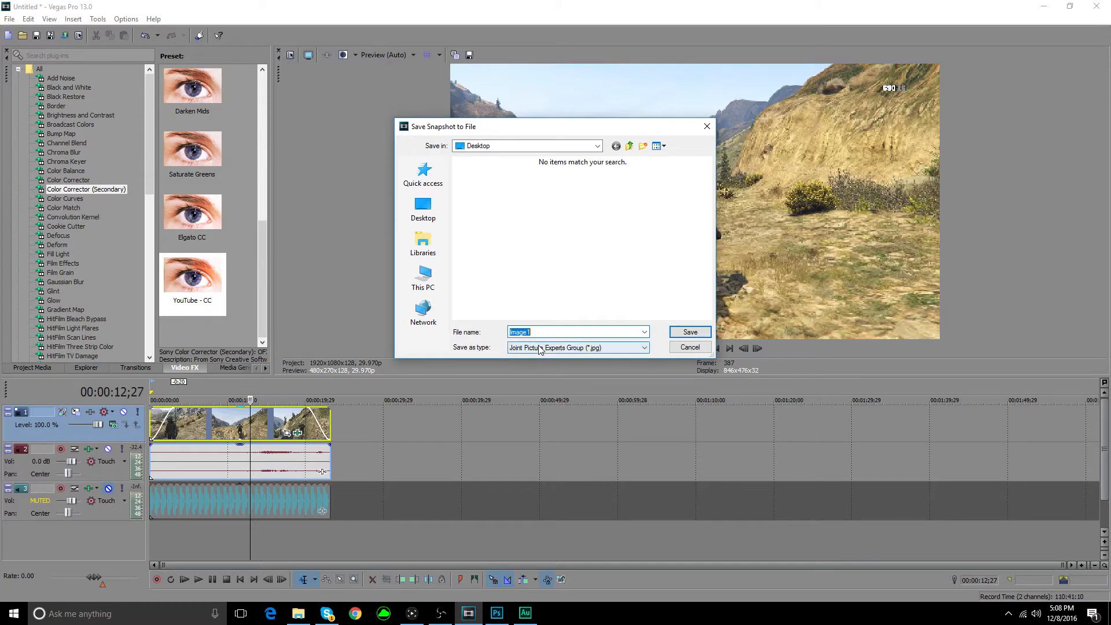
{"action": "left_click", "coordinate": [677, 333]}
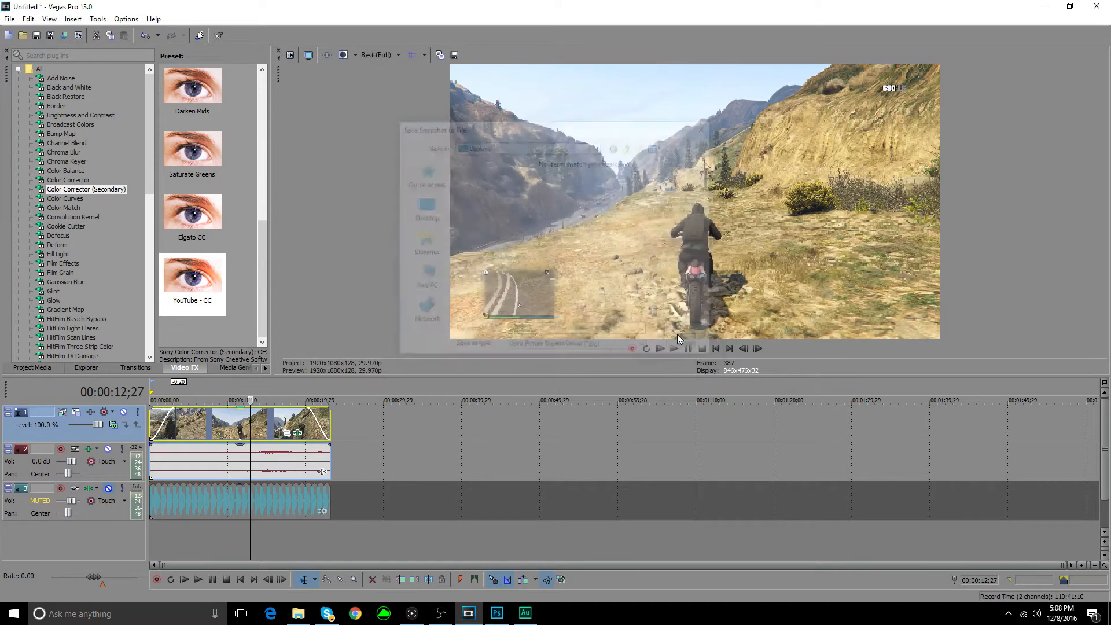
Switch to Photoshop, open the Image1 snapshot from the desktop in it, and maximize the window
{"action": "left_click", "coordinate": [1043, 7]}
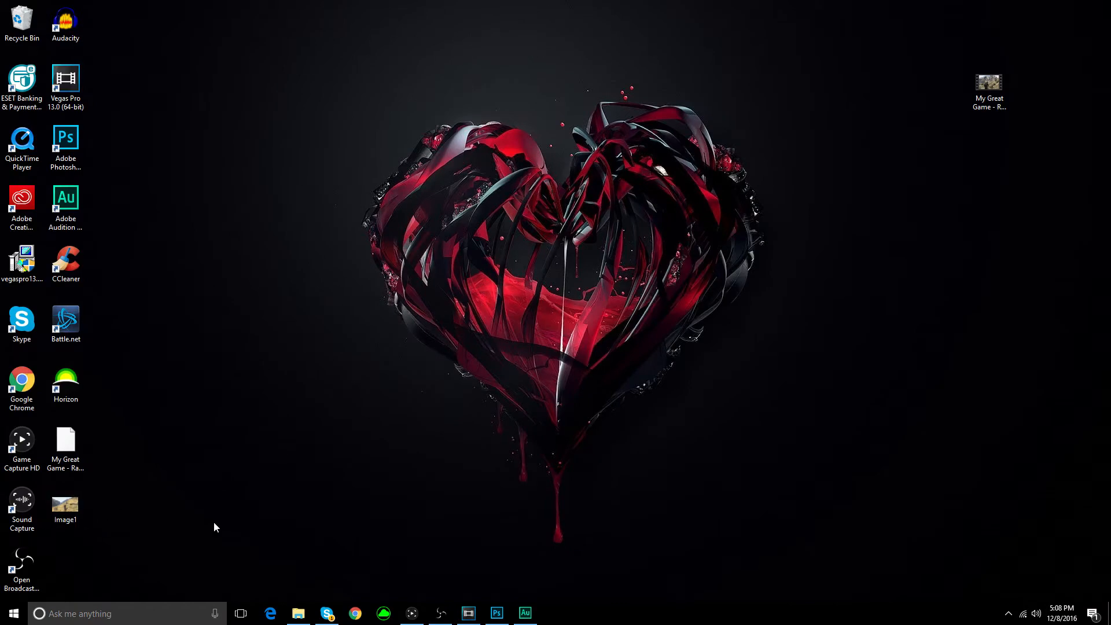
{"action": "left_click", "coordinate": [496, 612]}
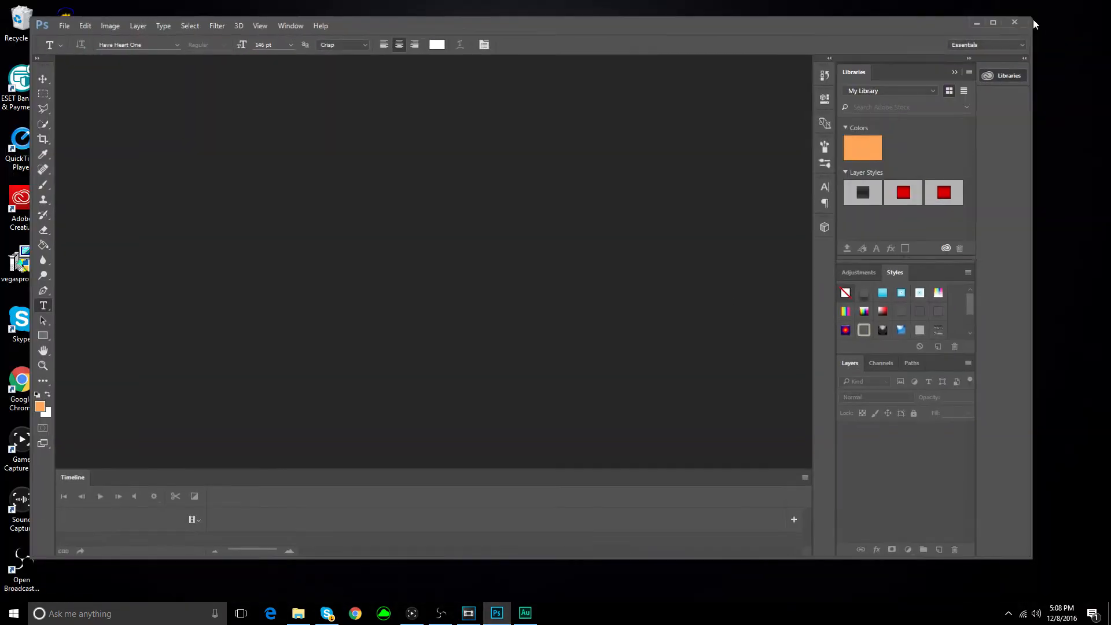
{"action": "left_click_drag", "start_coordinate": [688, 29], "coordinate": [725, 38]}
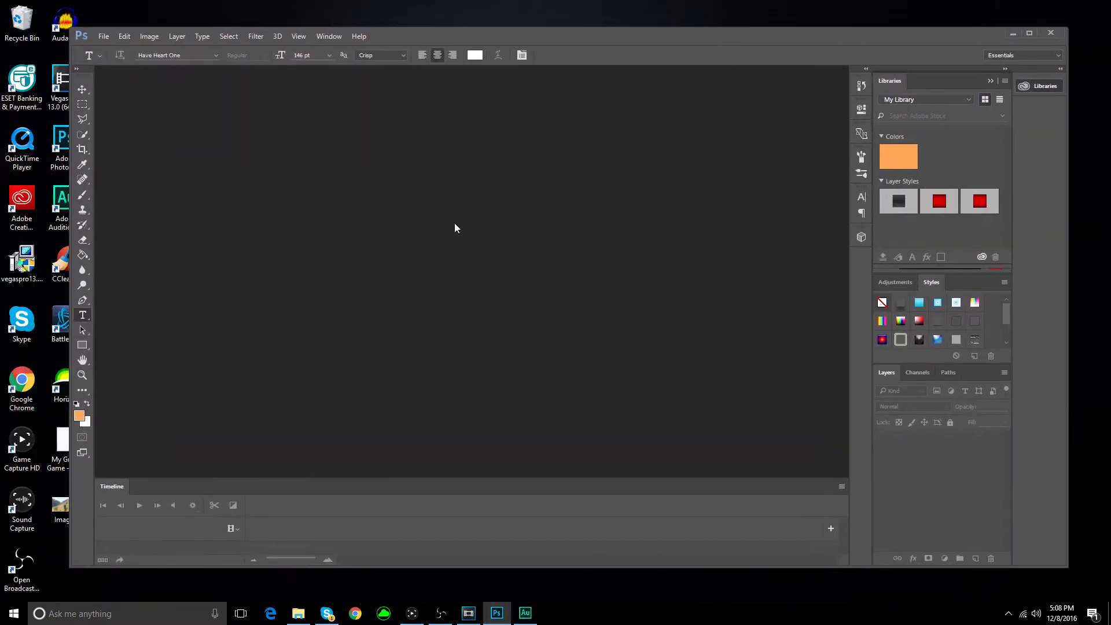
{"action": "left_click_drag", "start_coordinate": [68, 516], "coordinate": [333, 328]}
{"action": "left_click", "coordinate": [1029, 33]}
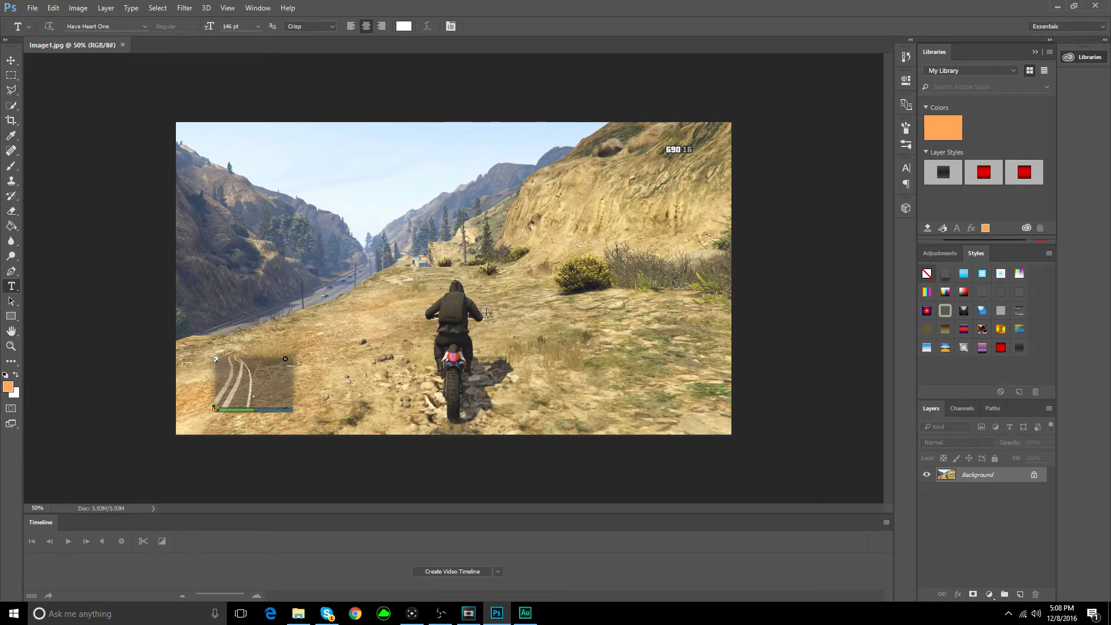
Add a text layer reading "Episode 1" over the snapshot
{"action": "left_click", "coordinate": [242, 197]}
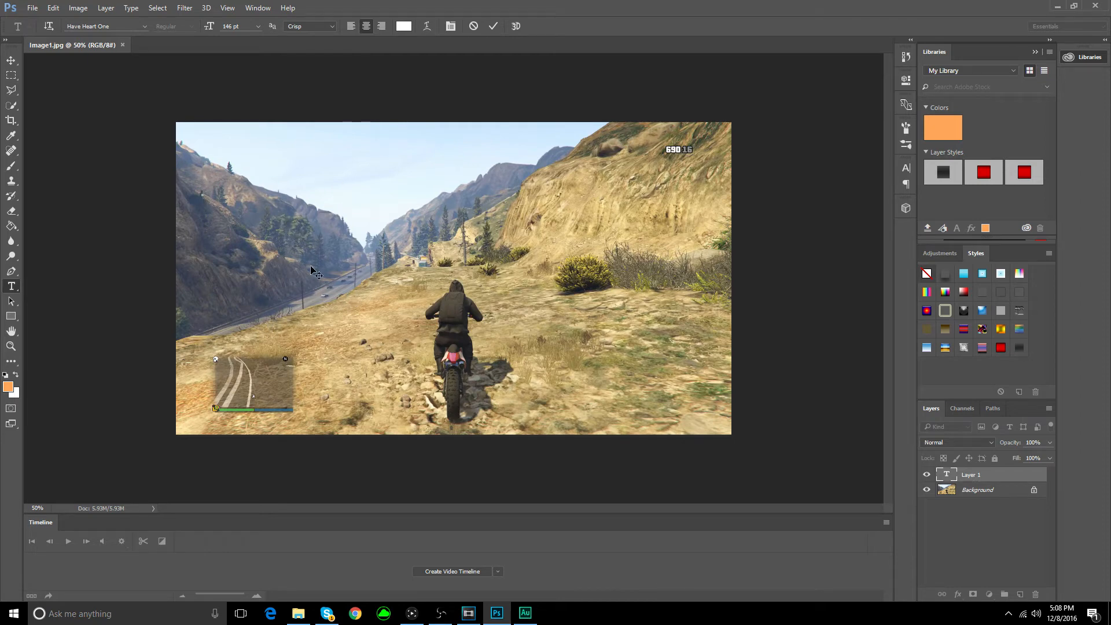
{"action": "type", "text": "Ep"}
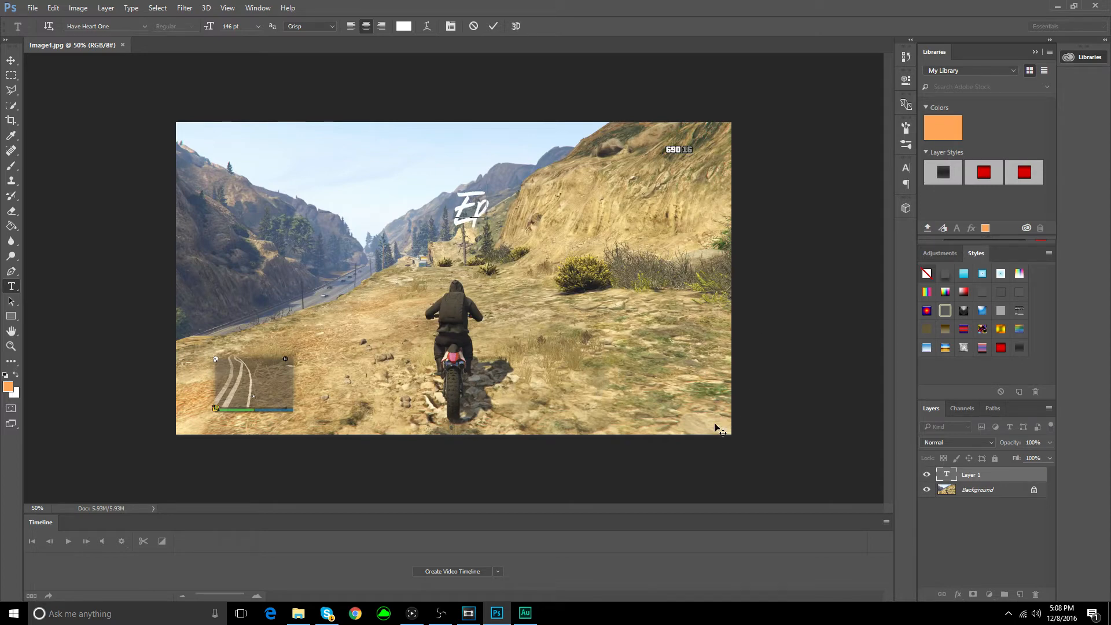
{"action": "type", "text": "isode 1"}
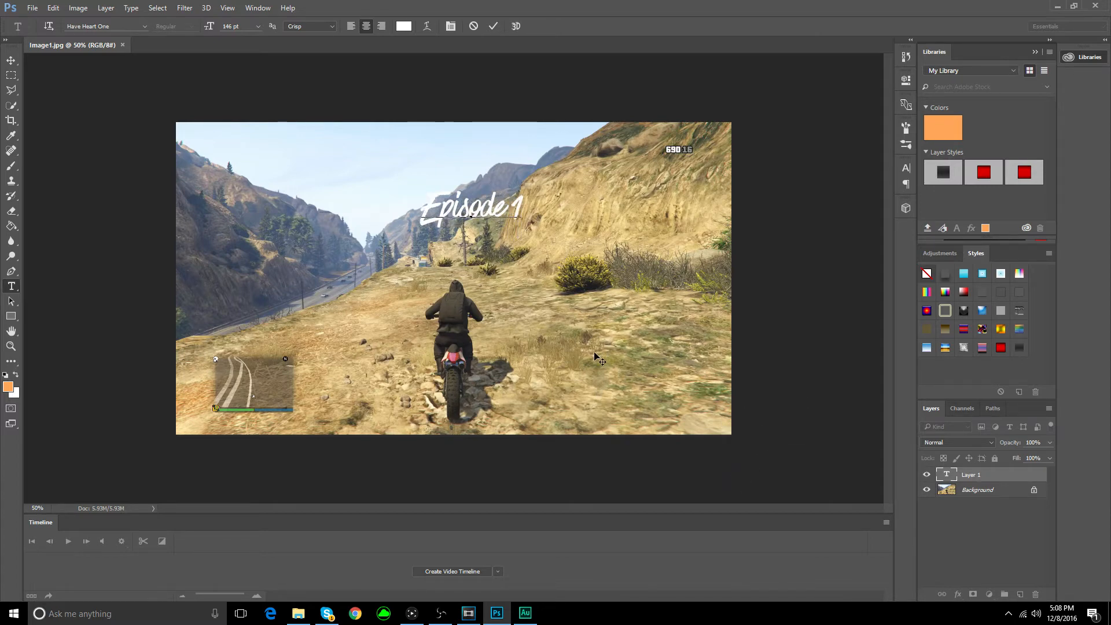
Enlarge the "Episode 1" text to 246 pt, place it left of the rider over the valley, and commit the text
{"action": "left_click_drag", "start_coordinate": [595, 359], "coordinate": [205, 119]}
{"action": "left_click", "coordinate": [259, 27]}
{"action": "left_click", "coordinate": [259, 27]}
{"action": "left_click", "coordinate": [228, 28]}
{"action": "key", "text": "BackSpace"}
{"action": "type", "text": "2"}
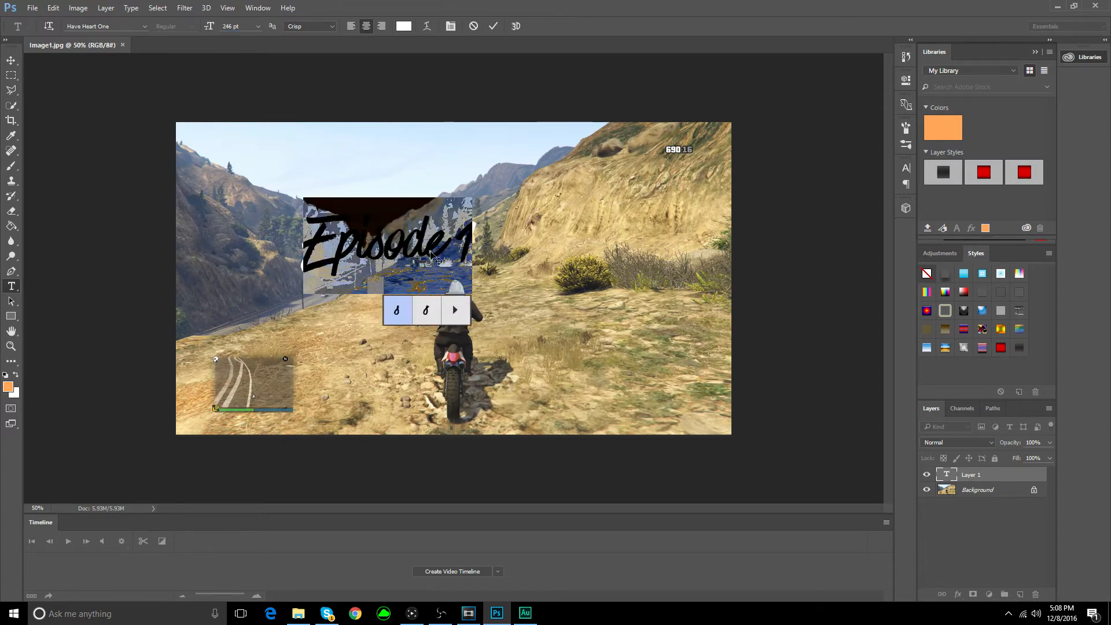
{"action": "left_click", "coordinate": [461, 245]}
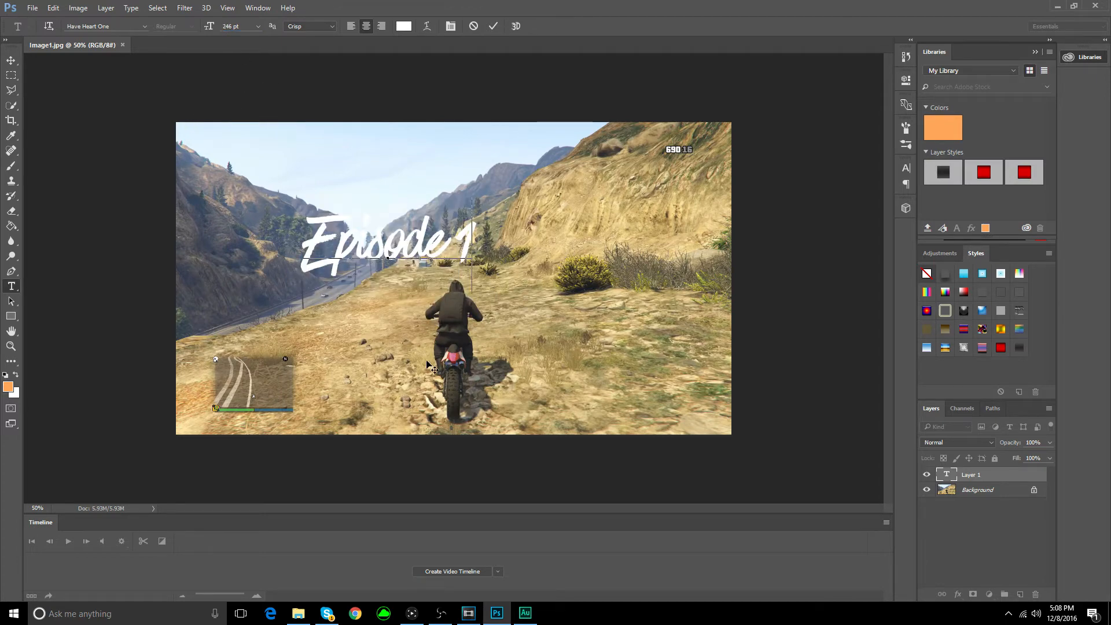
{"action": "left_click", "coordinate": [975, 574]}
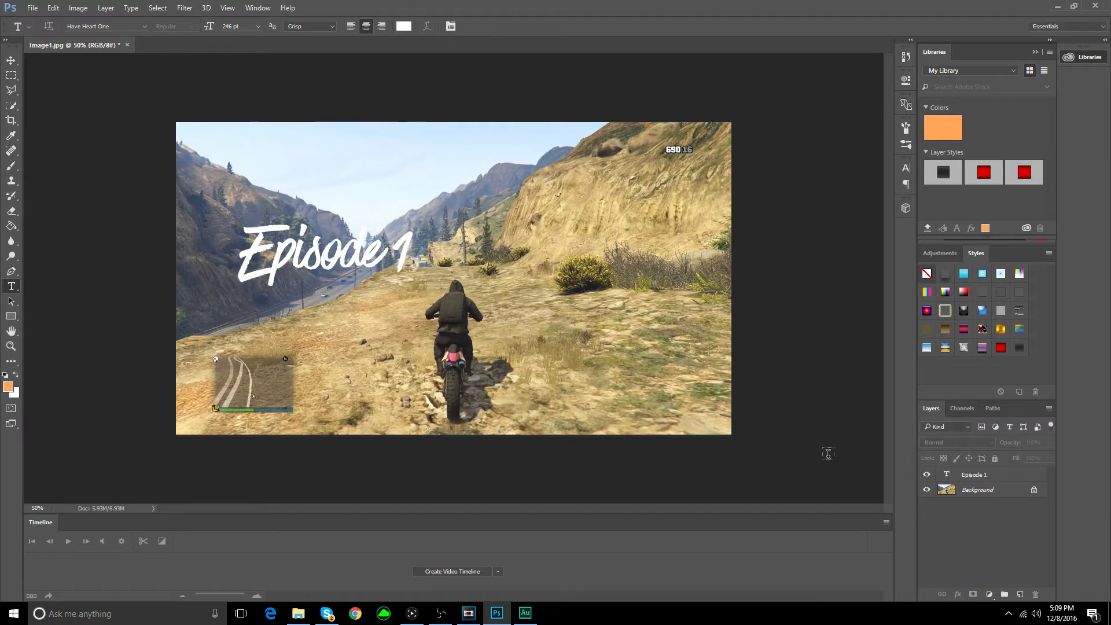
{"action": "left_click", "coordinate": [977, 475]}
{"action": "right_click", "coordinate": [977, 475]}
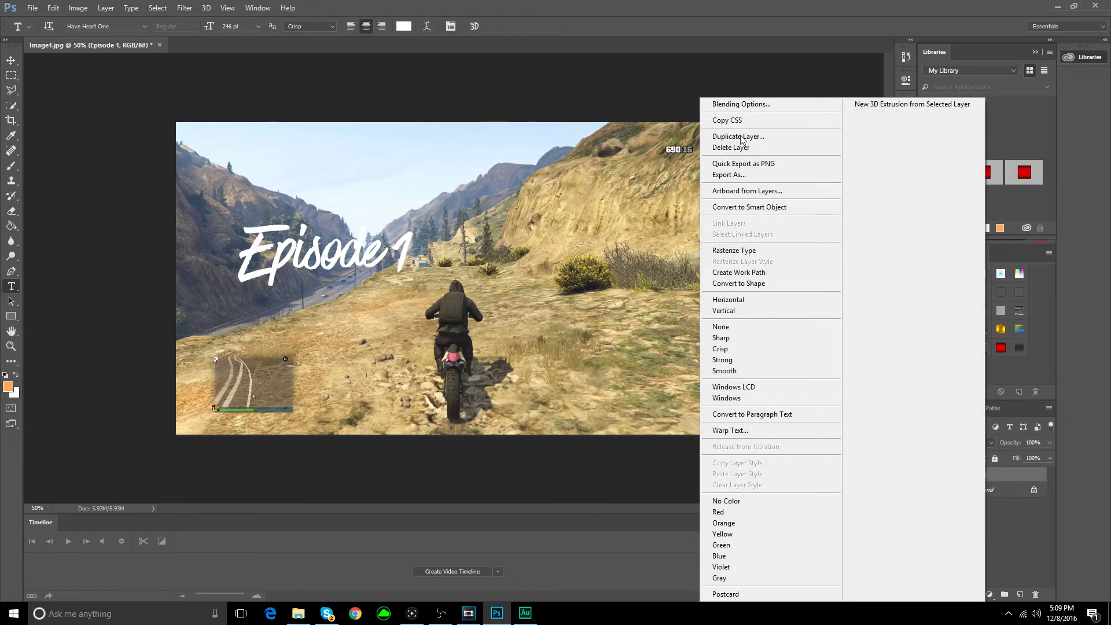
{"action": "left_click", "coordinate": [723, 103]}
{"action": "left_click", "coordinate": [367, 213]}
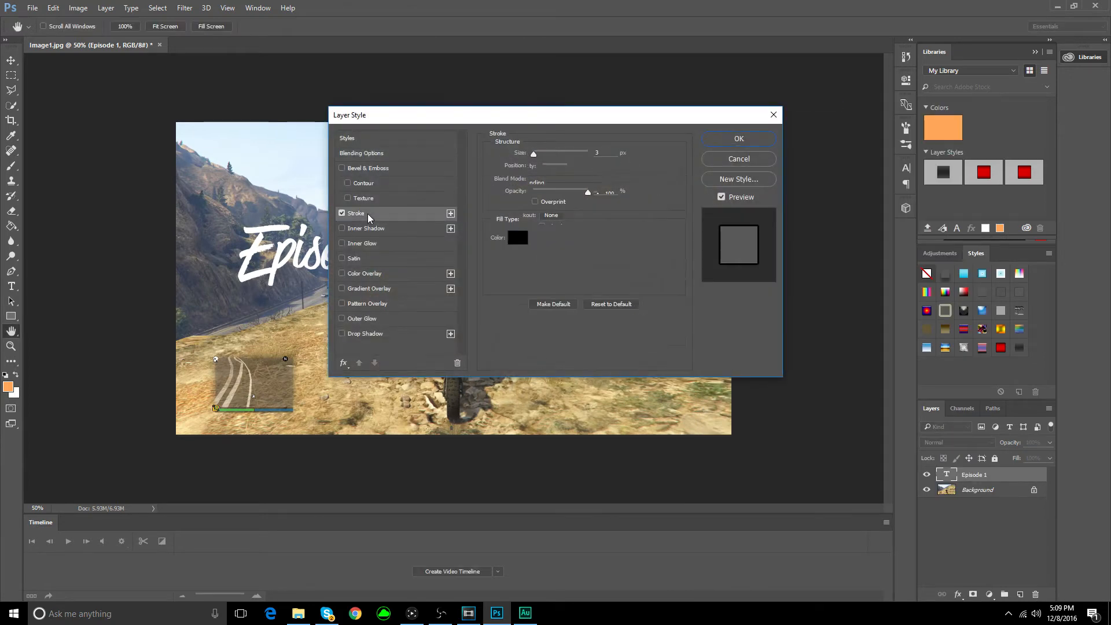
{"action": "mouse_move", "coordinate": [473, 121]}
{"action": "left_mouse_down"}
{"action": "mouse_move", "coordinate": [690, 347]}
{"action": "mouse_move", "coordinate": [814, 415]}
{"action": "left_mouse_up"}
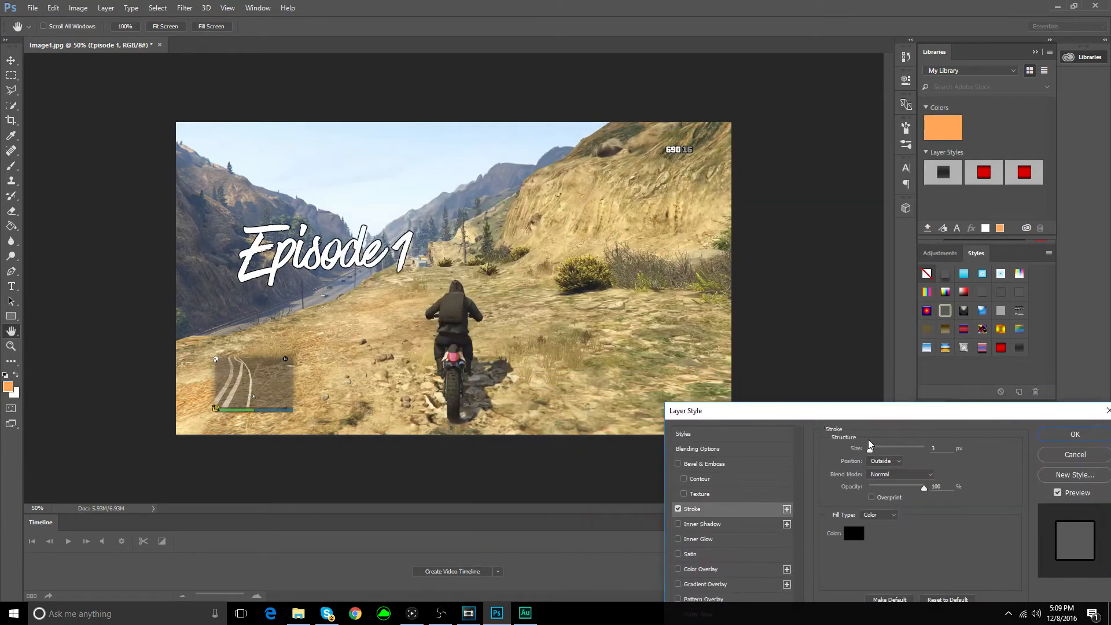
{"action": "mouse_move", "coordinate": [867, 447]}
{"action": "left_mouse_down"}
{"action": "mouse_move", "coordinate": [874, 436]}
{"action": "mouse_move", "coordinate": [845, 266]}
{"action": "mouse_move", "coordinate": [647, 210]}
{"action": "mouse_move", "coordinate": [687, 286]}
{"action": "left_mouse_up"}
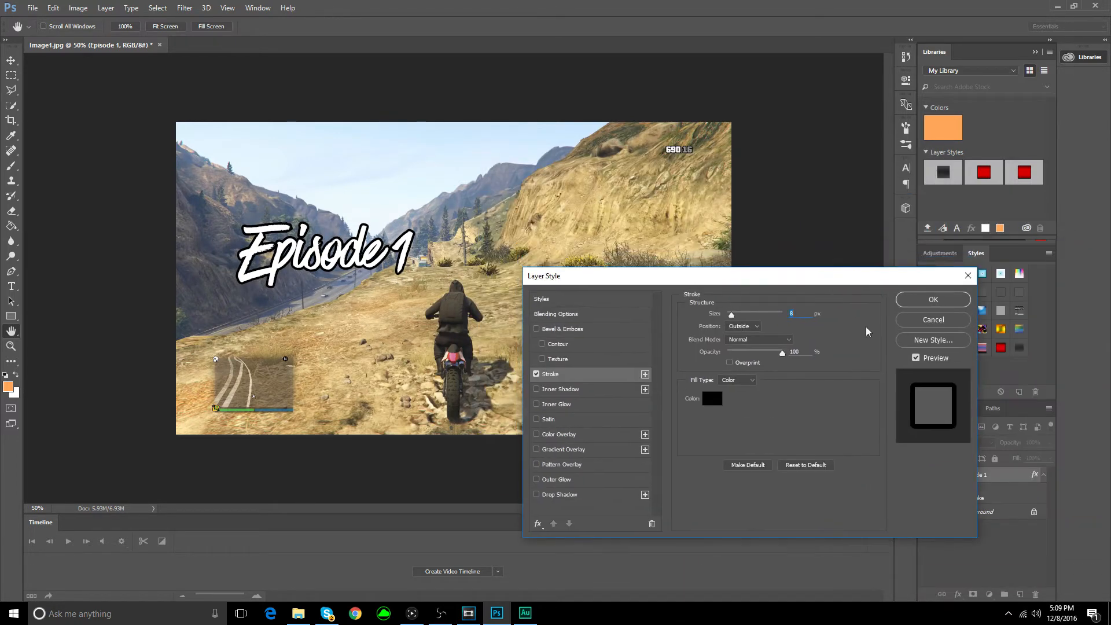
{"action": "left_click", "coordinate": [537, 375]}
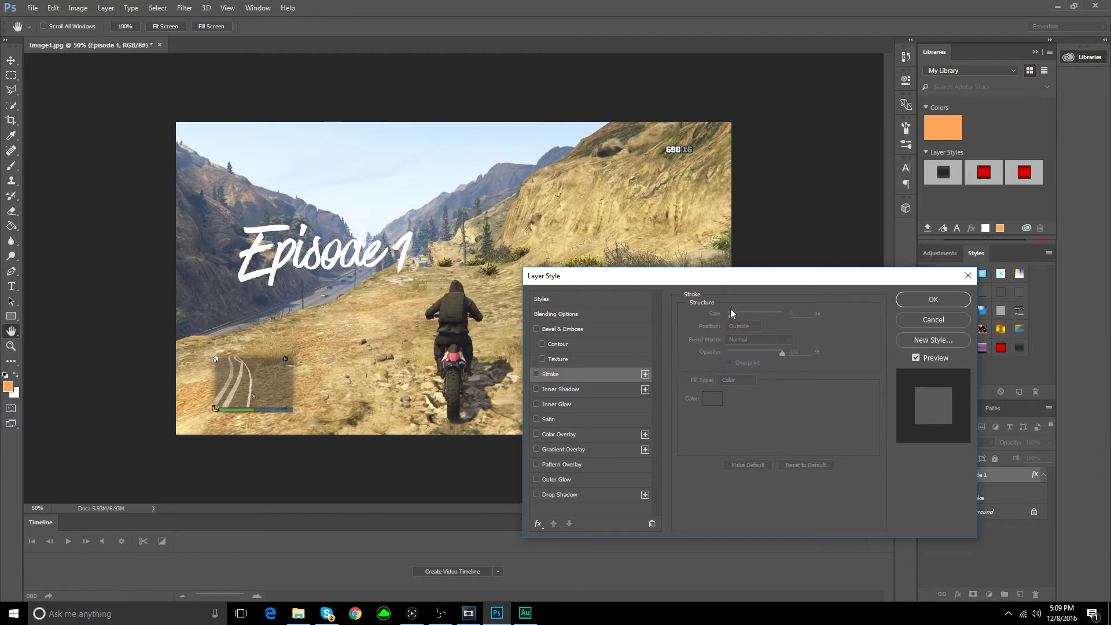
{"action": "left_click", "coordinate": [968, 276]}
Apply the Caution layer style to the "Episode 1" text and set its stroke size to 5 px
{"action": "left_click", "coordinate": [984, 172]}
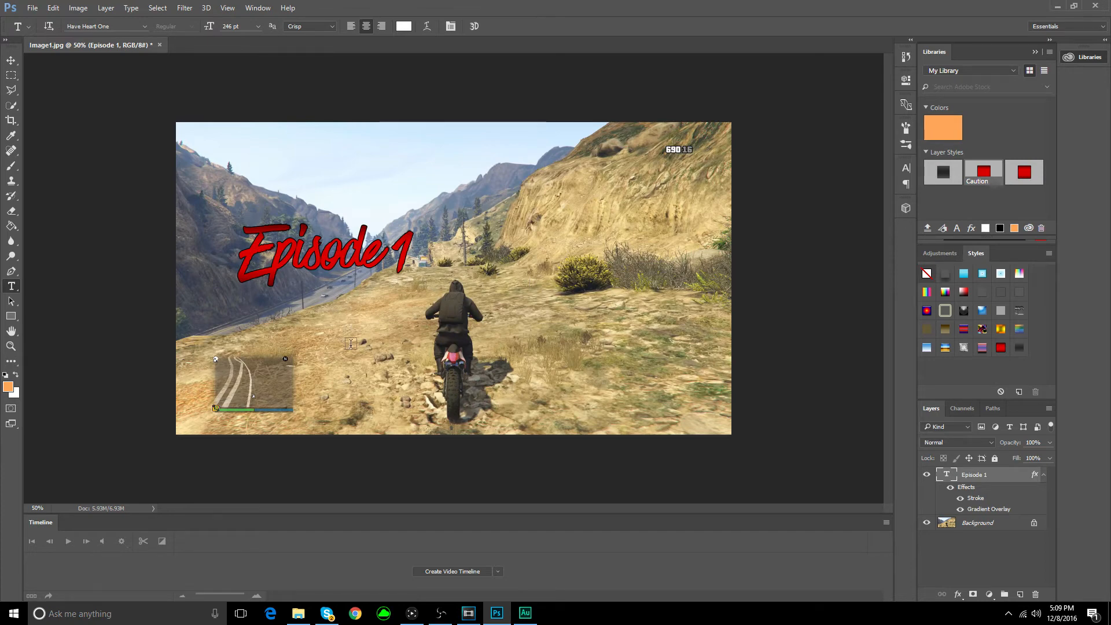
{"action": "right_click", "coordinate": [973, 477]}
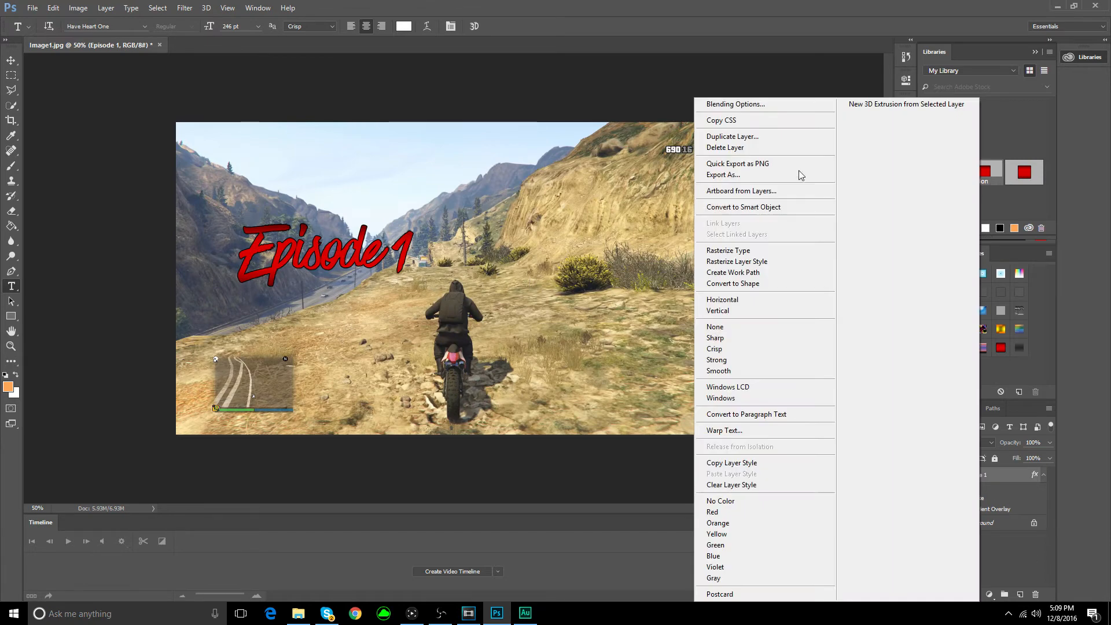
{"action": "left_click", "coordinate": [759, 105]}
{"action": "left_click", "coordinate": [582, 328]}
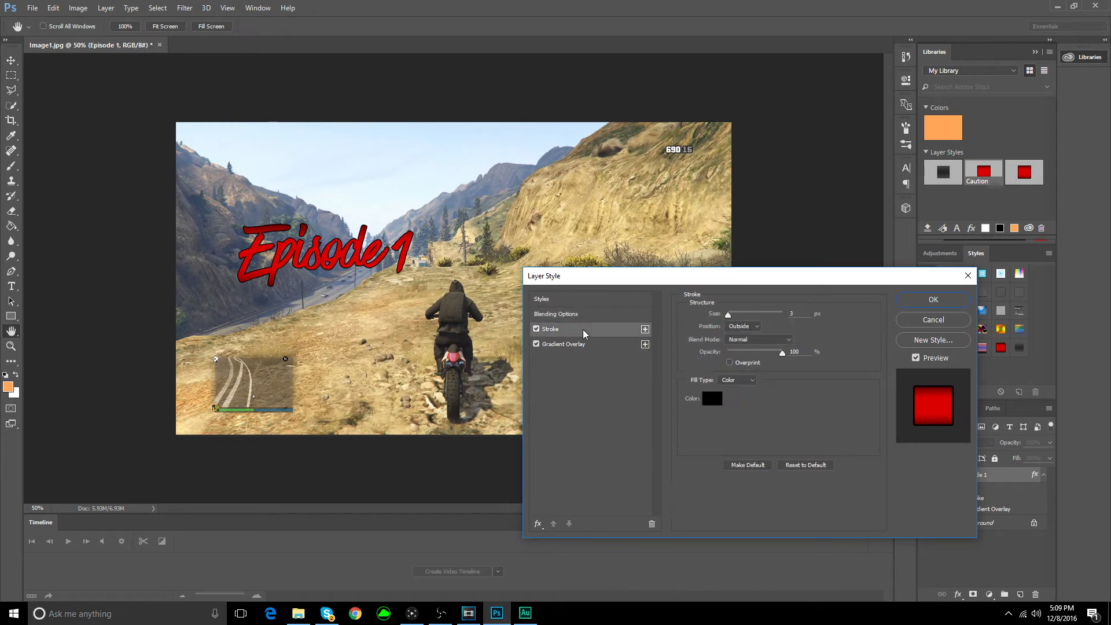
{"action": "left_click_drag", "start_coordinate": [728, 313], "coordinate": [730, 313]}
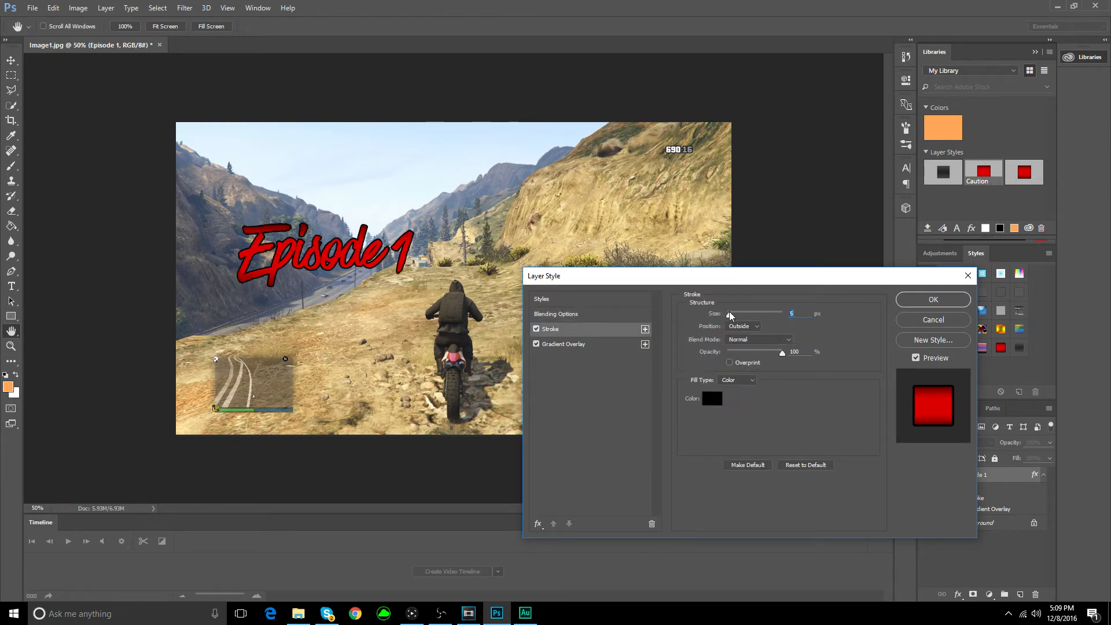
{"action": "left_click", "coordinate": [561, 346]}
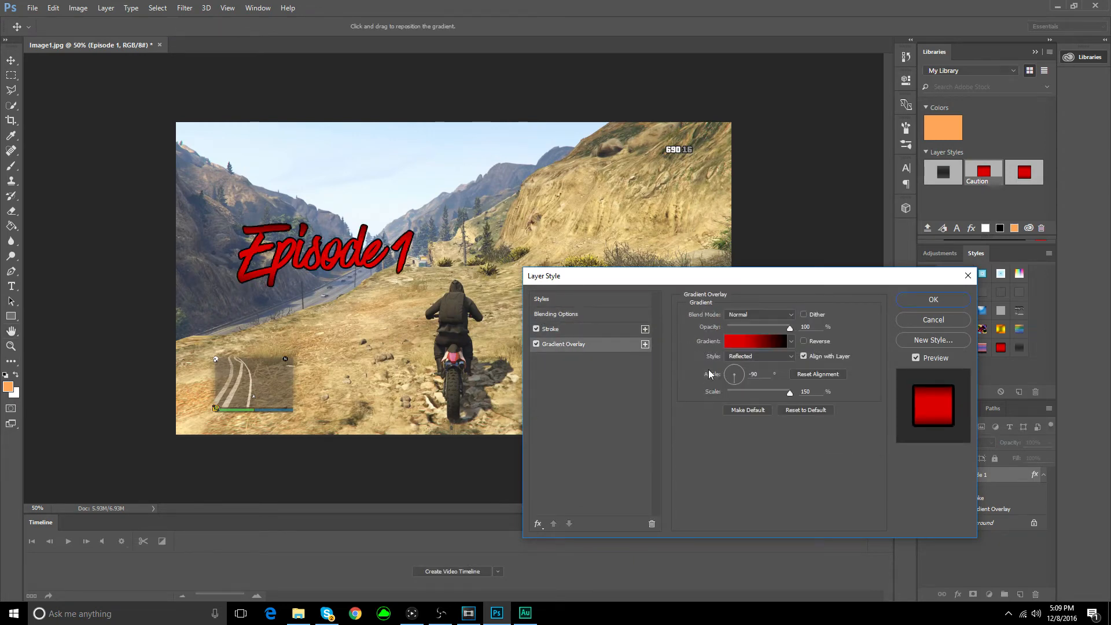
{"action": "left_click", "coordinate": [933, 299]}
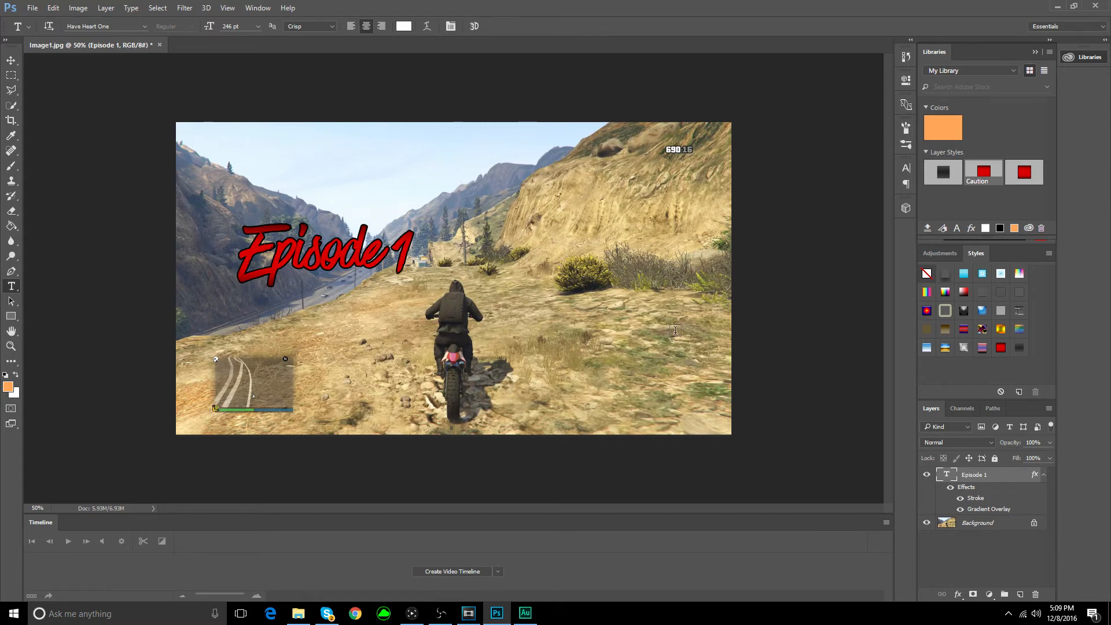
Switch to Vegas Pro and start a Render As export with the MainConcept AVC/AAC 1080p60 template
{"action": "left_click", "coordinate": [1058, 6]}
{"action": "left_click", "coordinate": [468, 612]}
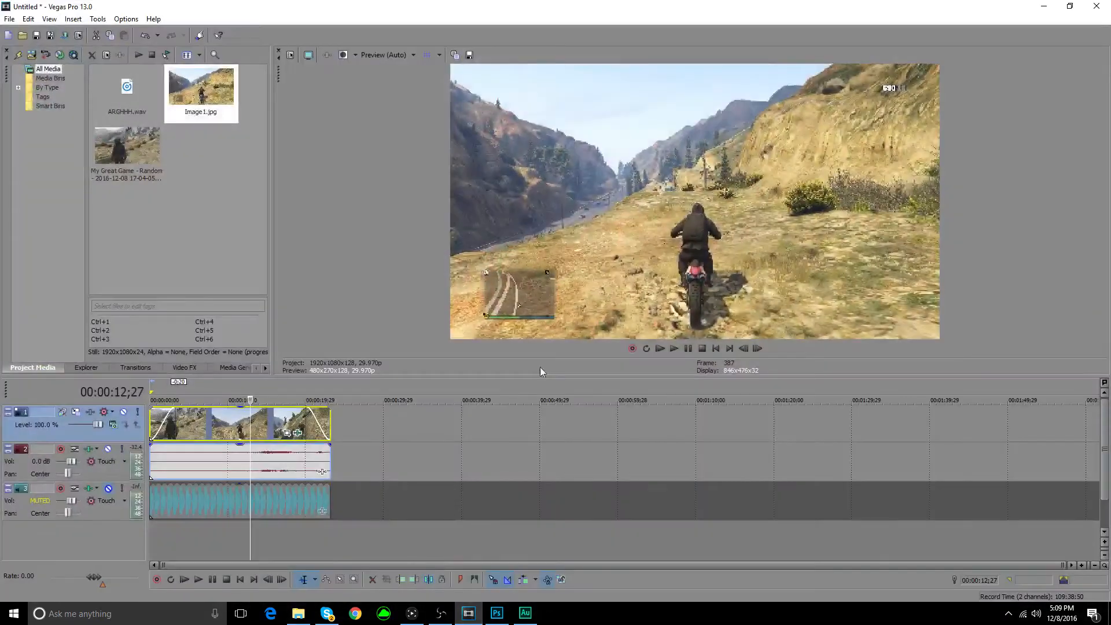
{"action": "left_click", "coordinate": [8, 19]}
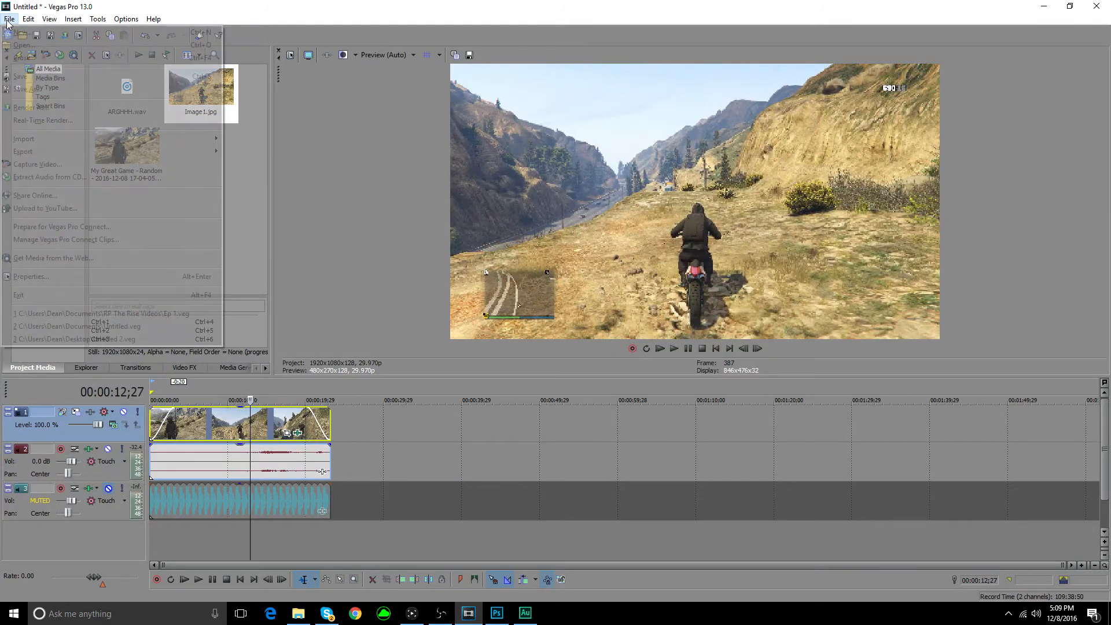
{"action": "left_click", "coordinate": [80, 109]}
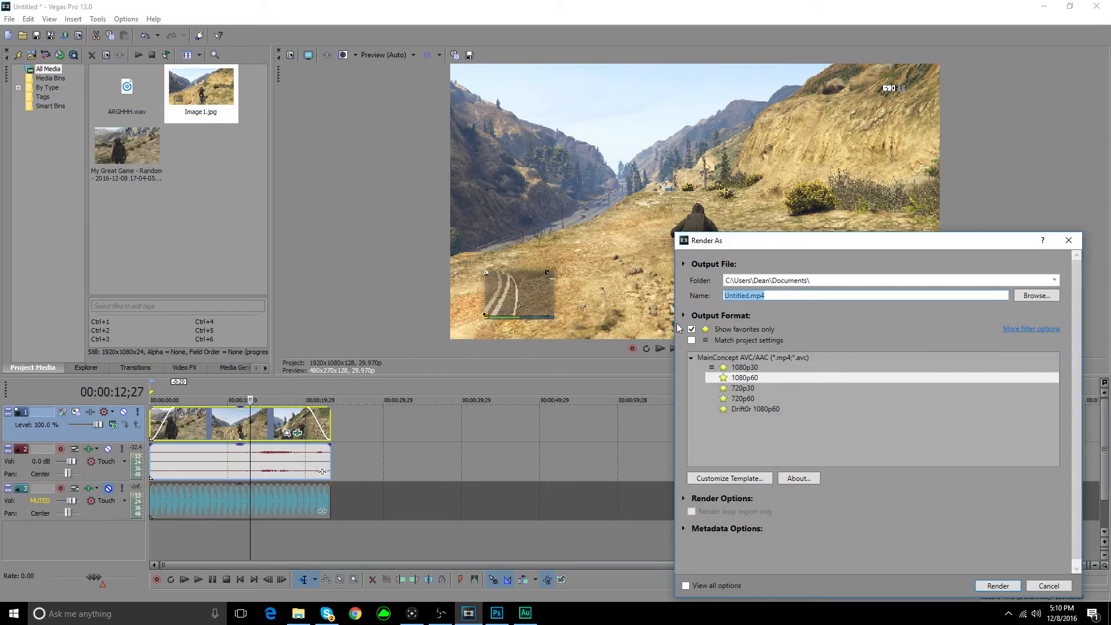
{"action": "left_click", "coordinate": [755, 379]}
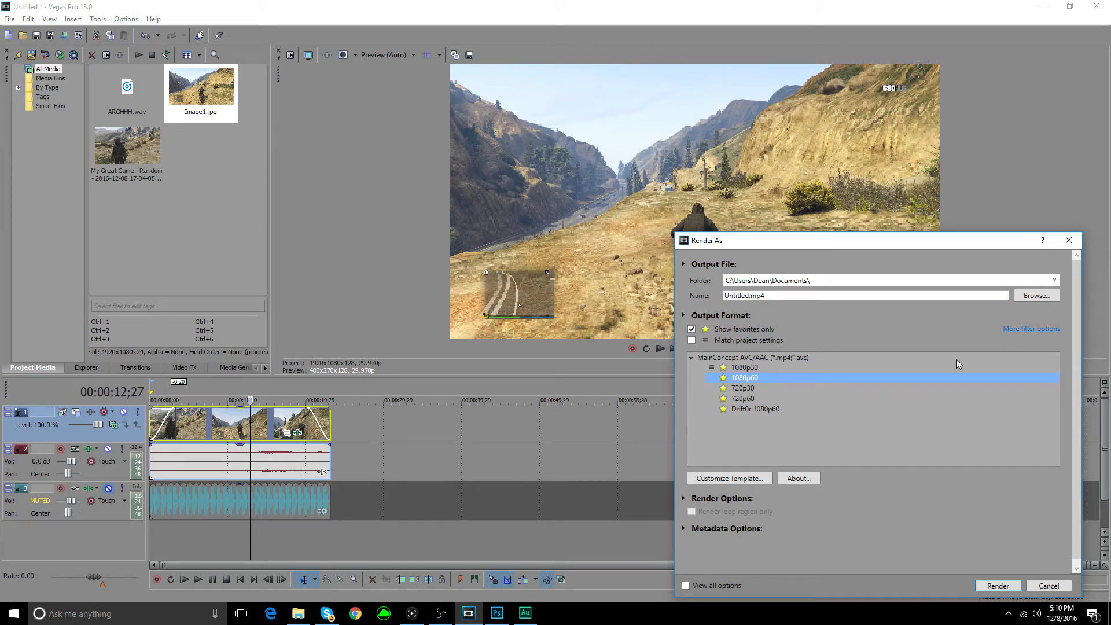
Customize the 1080p60 template by setting its audio sample rate to 44,100 Hz
{"action": "left_click", "coordinate": [742, 480]}
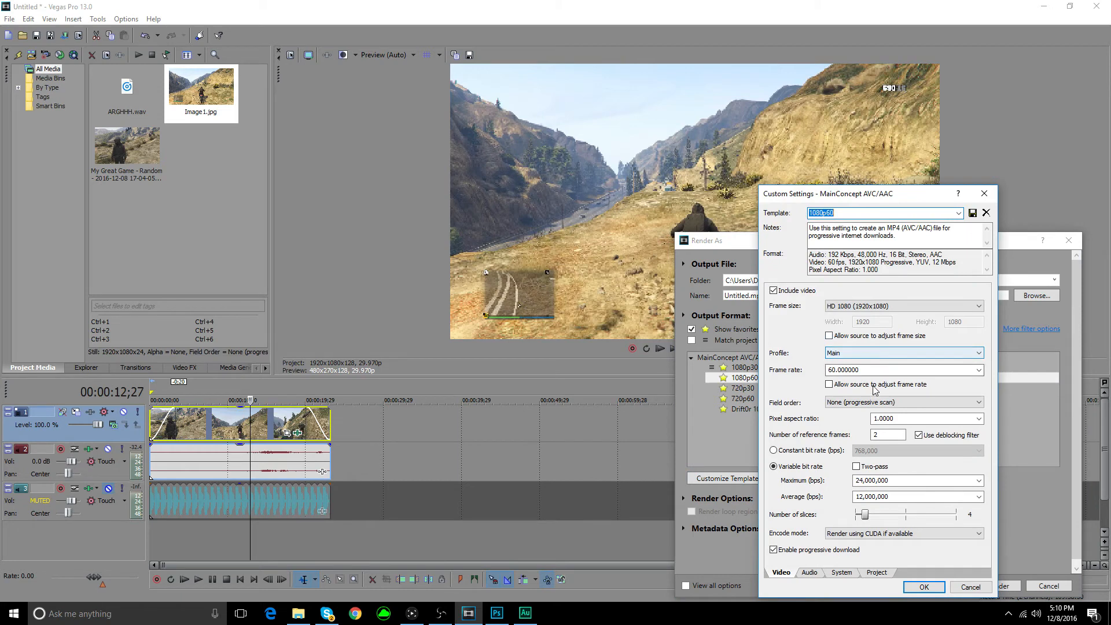
{"action": "left_click", "coordinate": [907, 308]}
{"action": "left_click", "coordinate": [907, 308]}
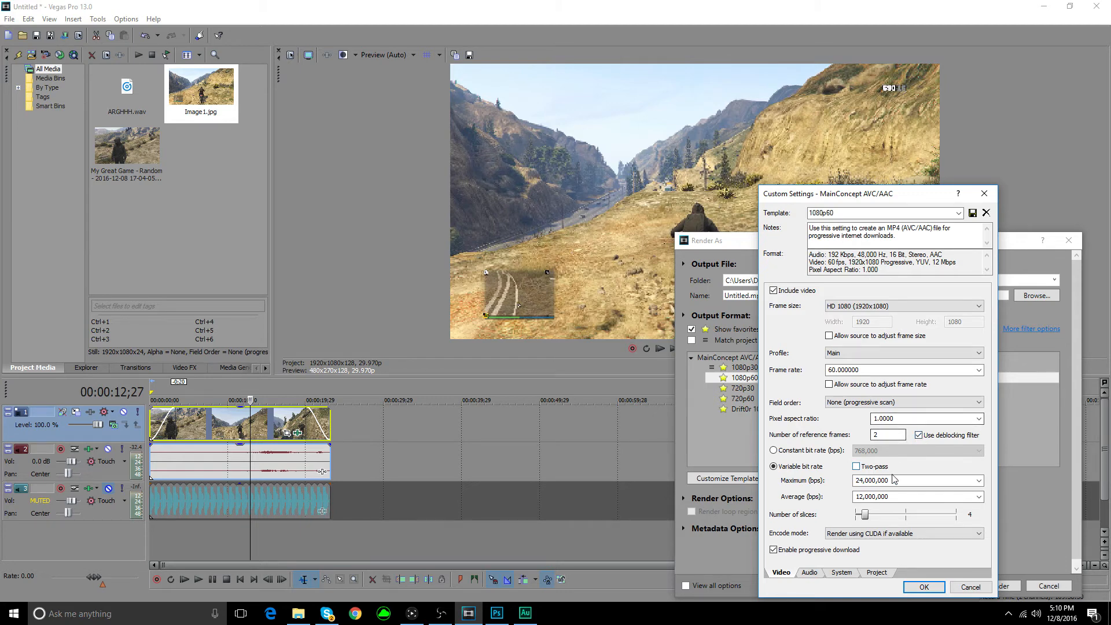
{"action": "left_click", "coordinate": [808, 572]}
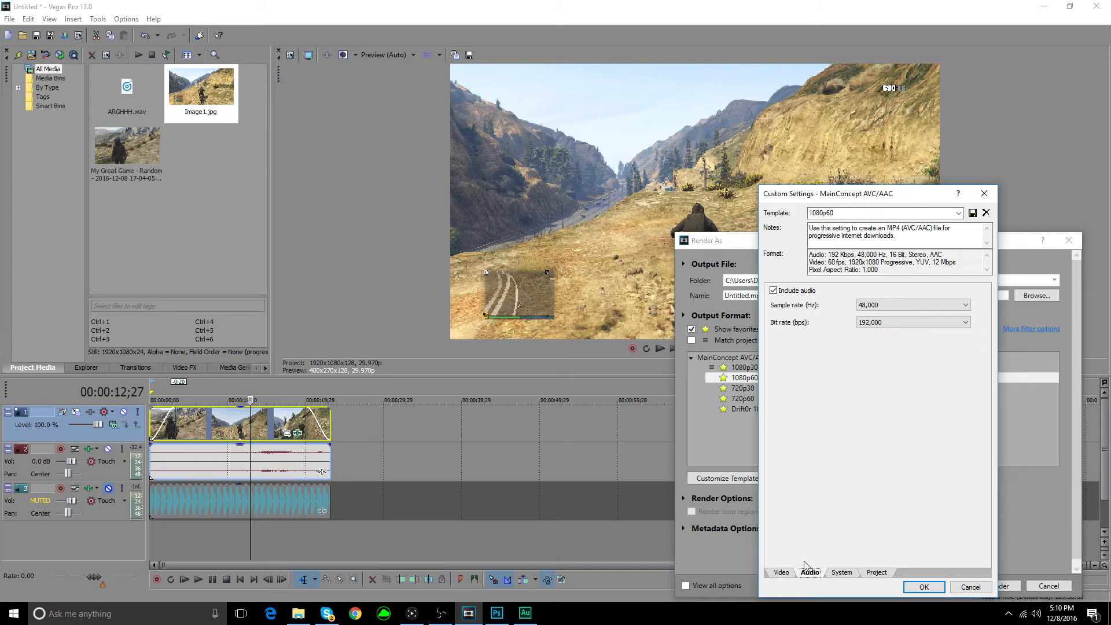
{"action": "left_click", "coordinate": [890, 311]}
{"action": "left_click", "coordinate": [876, 369]}
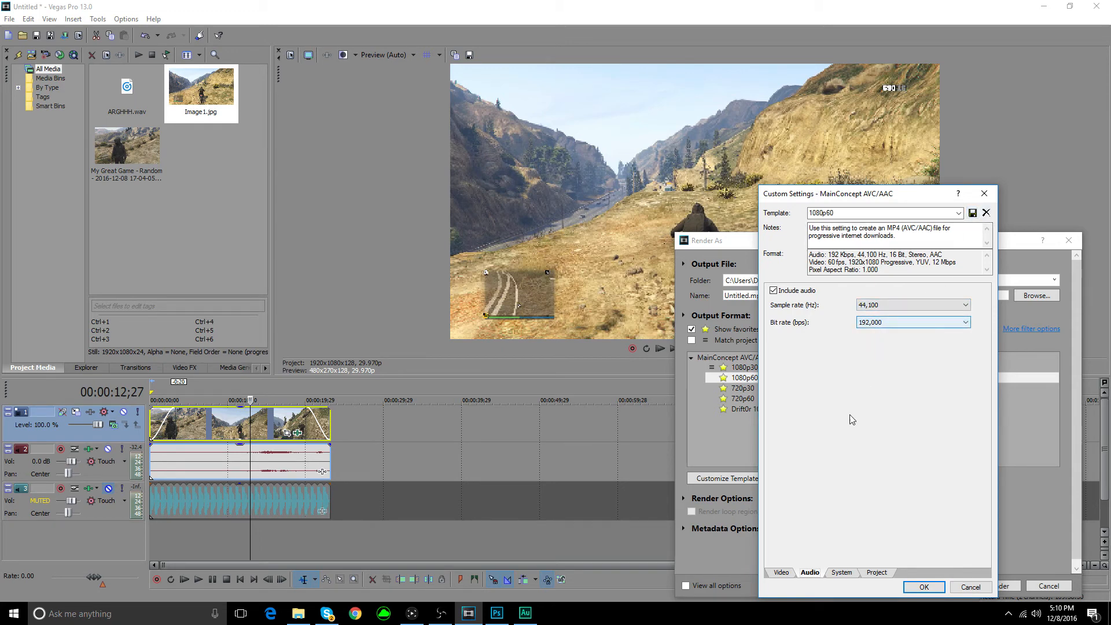
Check GPU support for the template, keep the encode mode on Render using CUDA if available, and accept the custom settings
{"action": "left_click", "coordinate": [840, 573]}
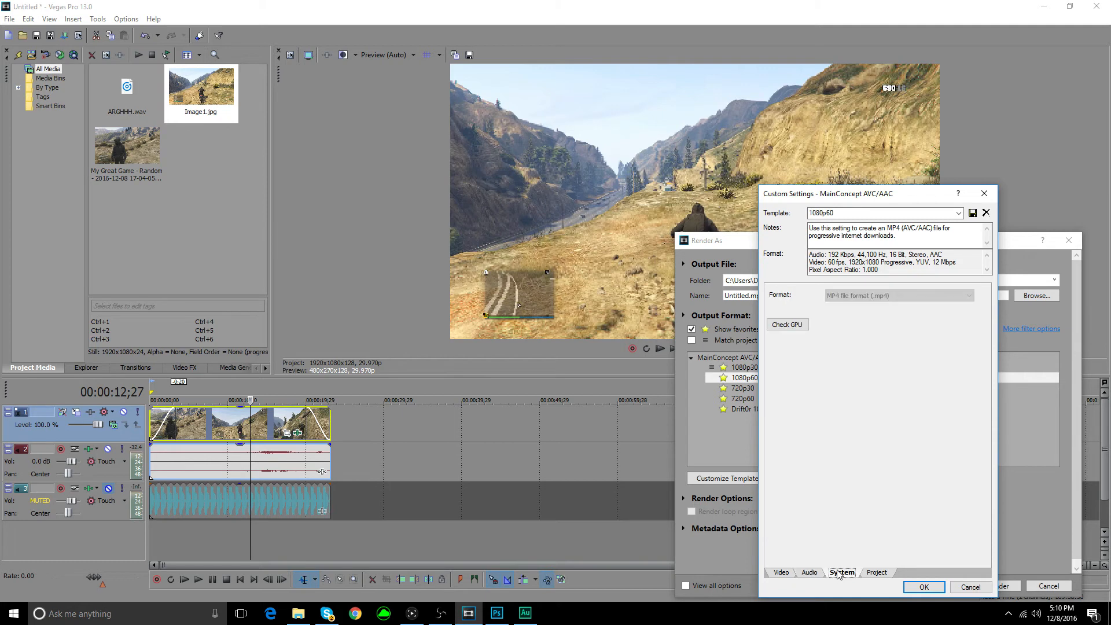
{"action": "left_click", "coordinate": [780, 572]}
{"action": "left_click", "coordinate": [870, 537]}
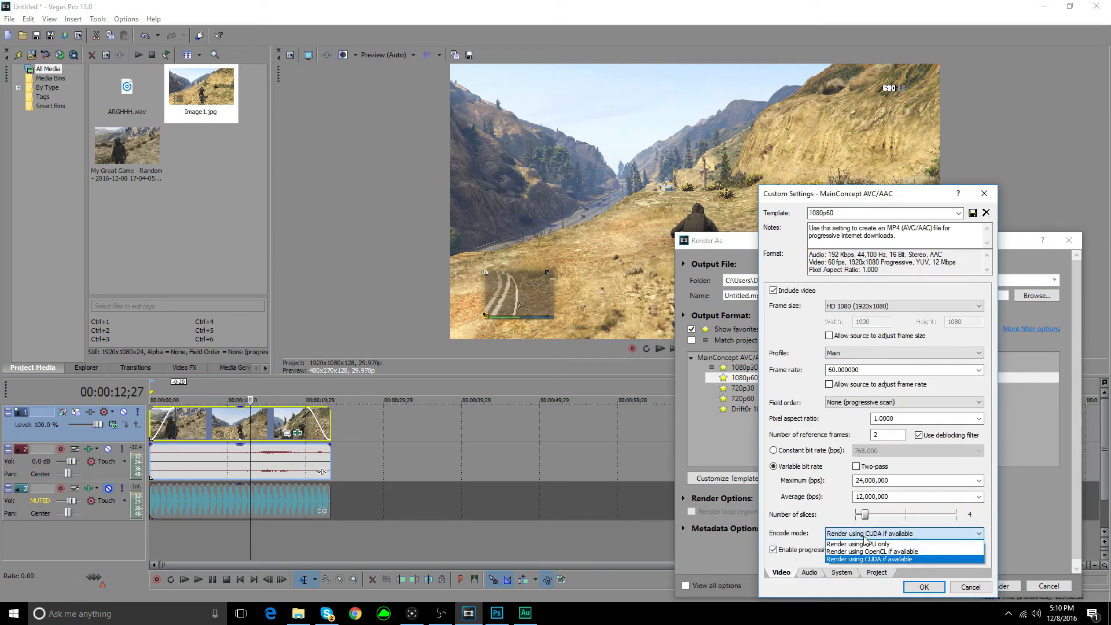
{"action": "left_click", "coordinate": [916, 571]}
{"action": "left_click", "coordinate": [842, 572]}
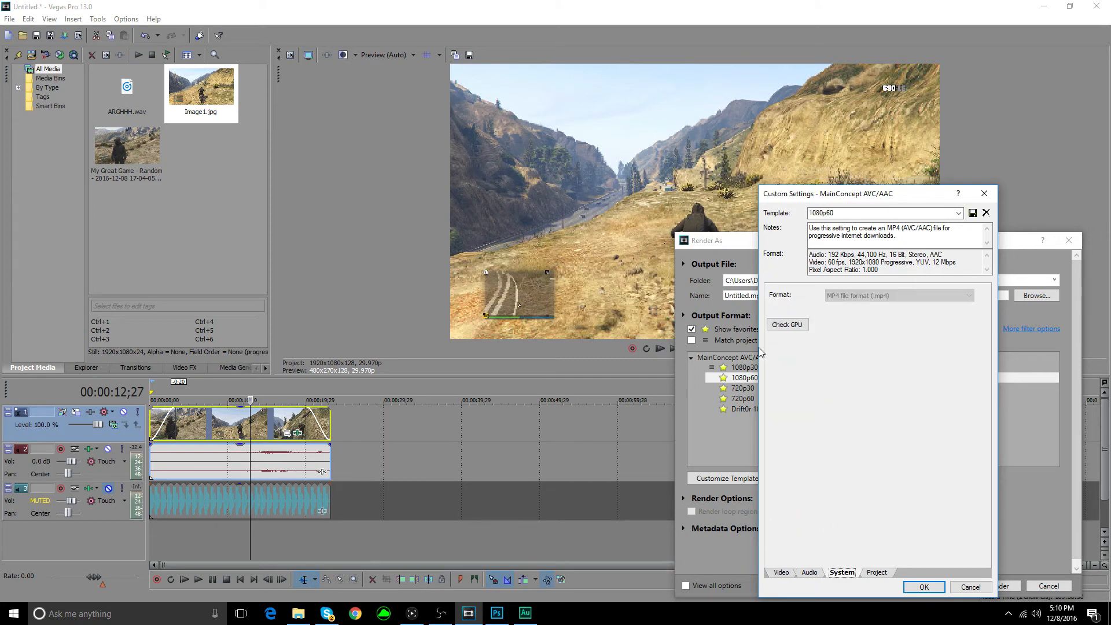
{"action": "left_click", "coordinate": [782, 330]}
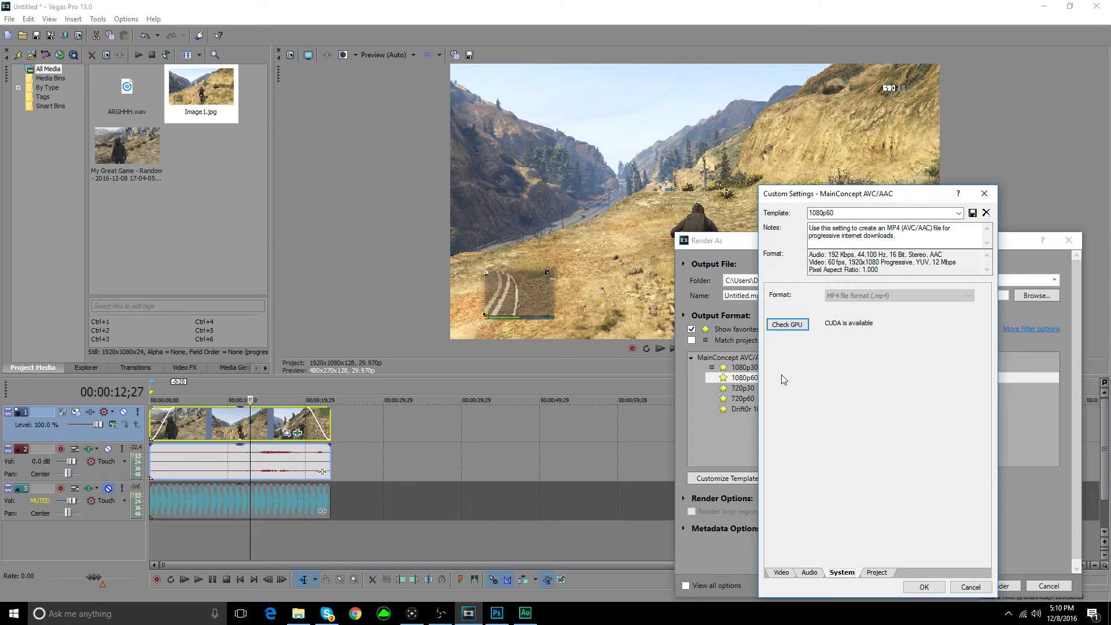
{"action": "left_click", "coordinate": [780, 572]}
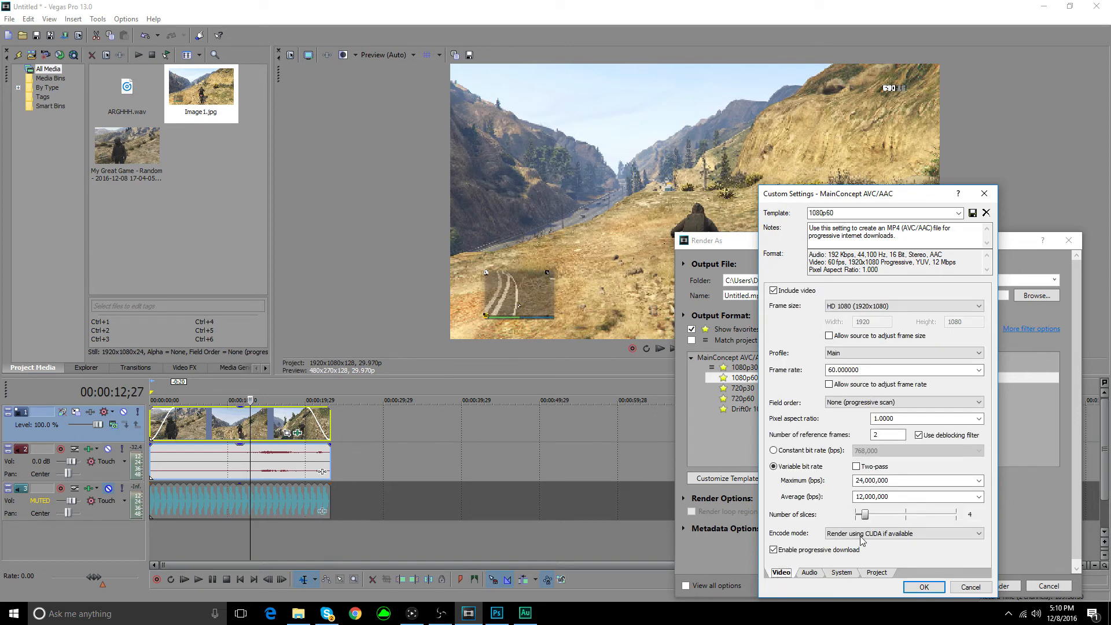
{"action": "left_click", "coordinate": [920, 587]}
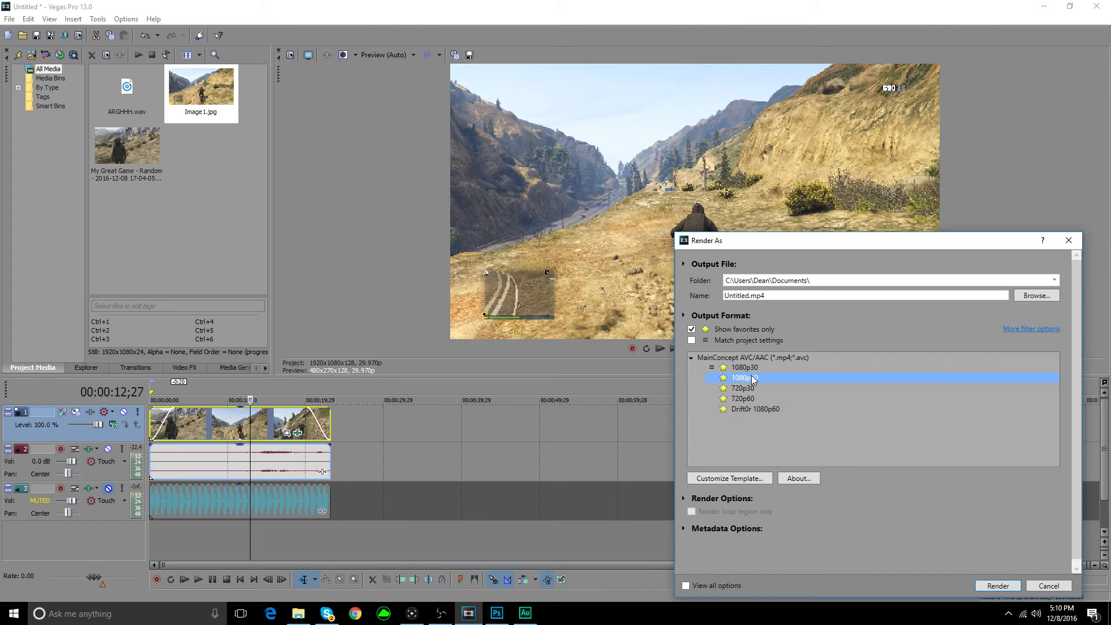
List all render templates, not only favorites, and select Internet HD 1080p under MainConcept AVC/AAC
{"action": "left_click", "coordinate": [691, 329]}
{"action": "scroll", "coordinate": [783, 413], "scroll_direction": "down", "scroll_amount": 1}
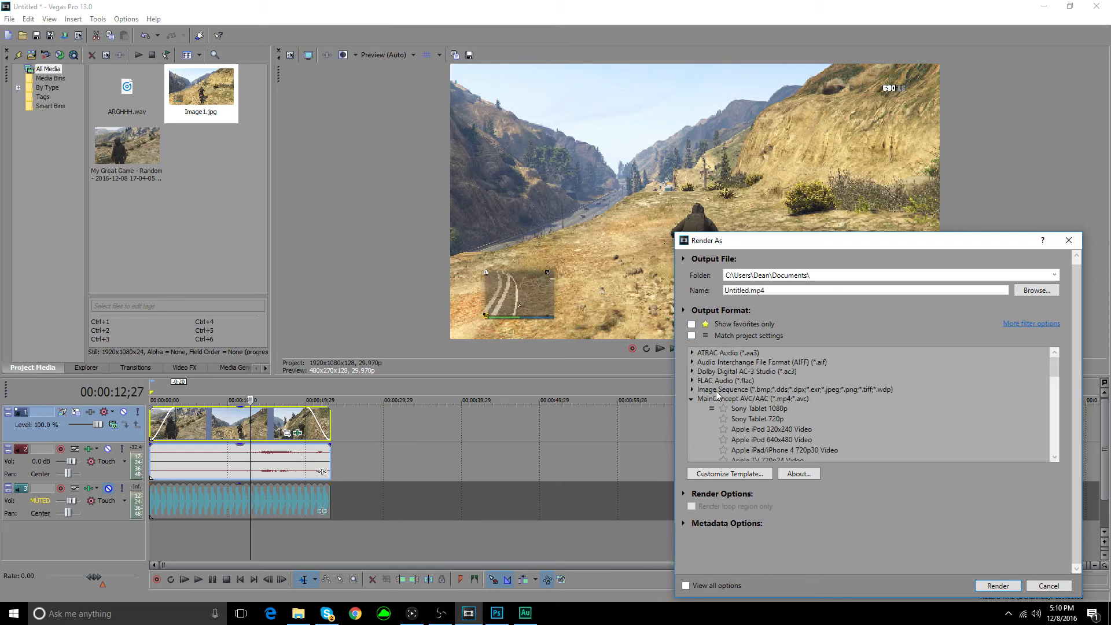
{"action": "left_click", "coordinate": [727, 399]}
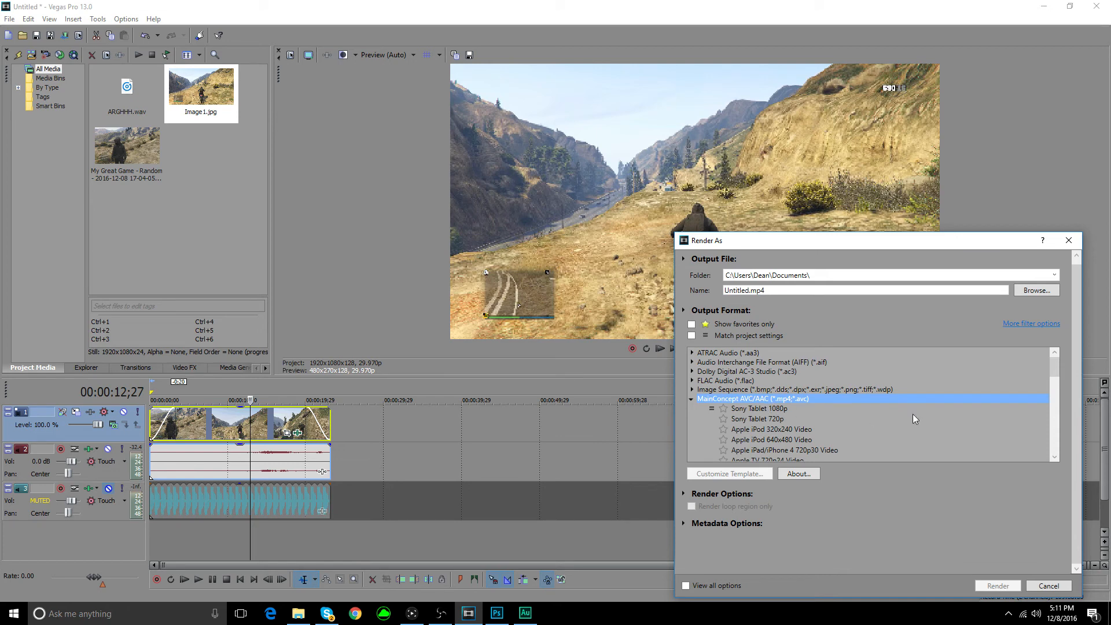
{"action": "left_click_drag", "start_coordinate": [1054, 370], "coordinate": [1061, 384]}
{"action": "left_click", "coordinate": [759, 383]}
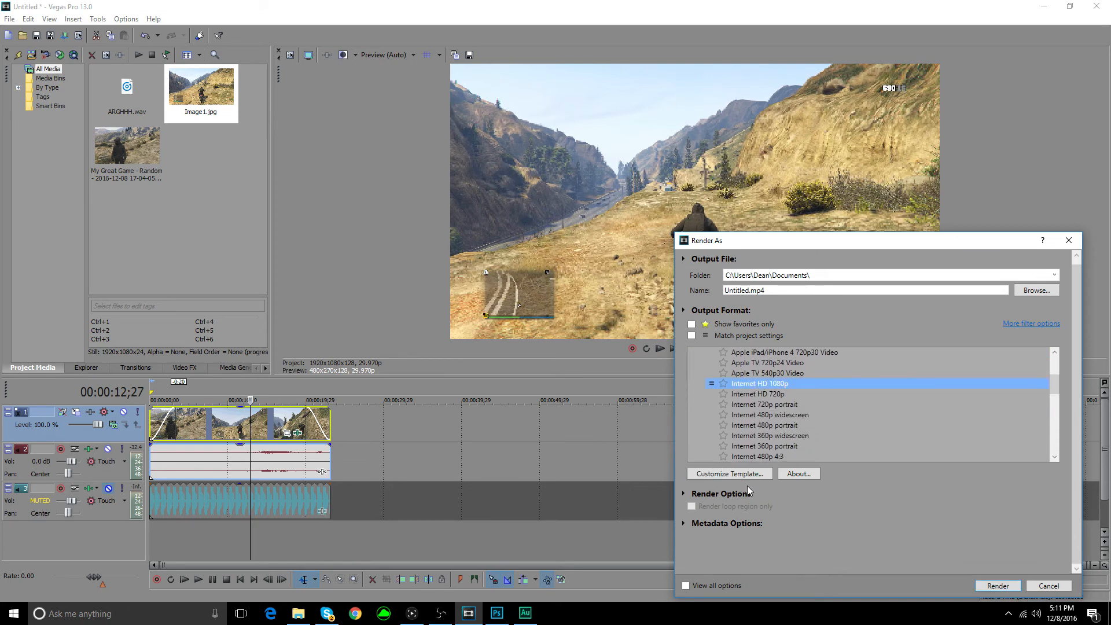
Show only favorite templates, review the custom settings of 1080p60, and close the render dialogs without rendering
{"action": "left_click", "coordinate": [692, 324]}
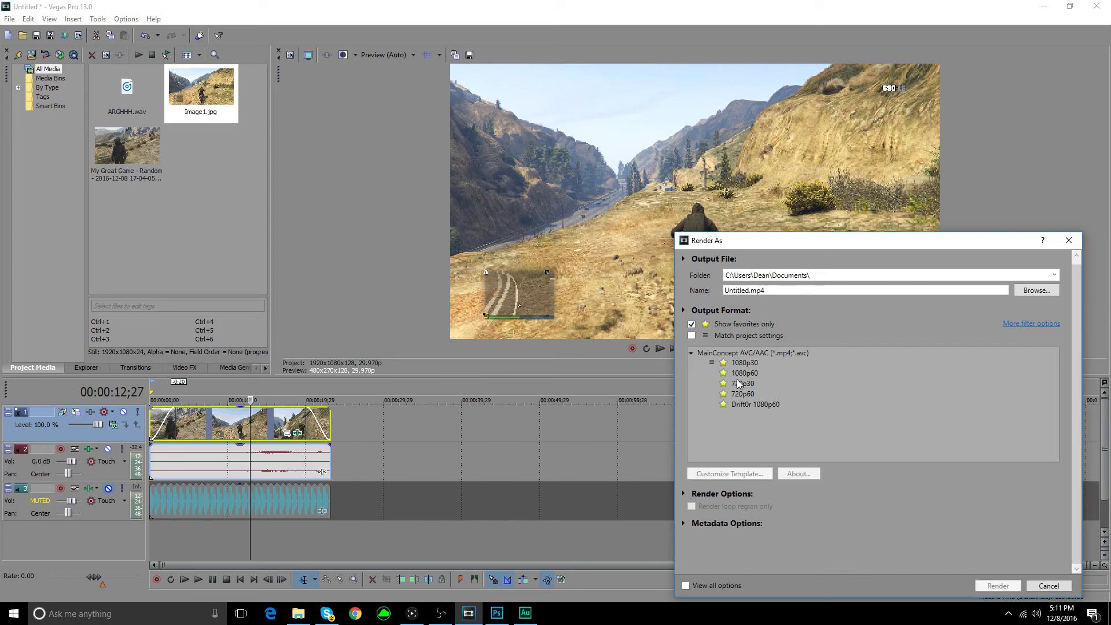
{"action": "left_click", "coordinate": [744, 374]}
{"action": "left_click", "coordinate": [728, 473]}
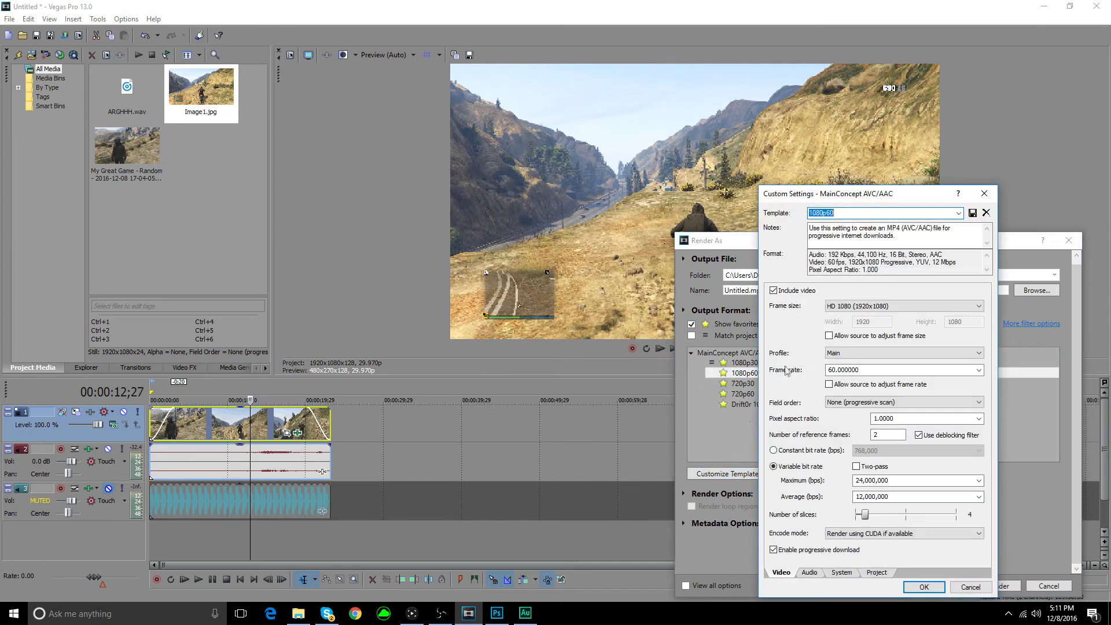
{"action": "left_click_drag", "start_coordinate": [906, 199], "coordinate": [763, 136]}
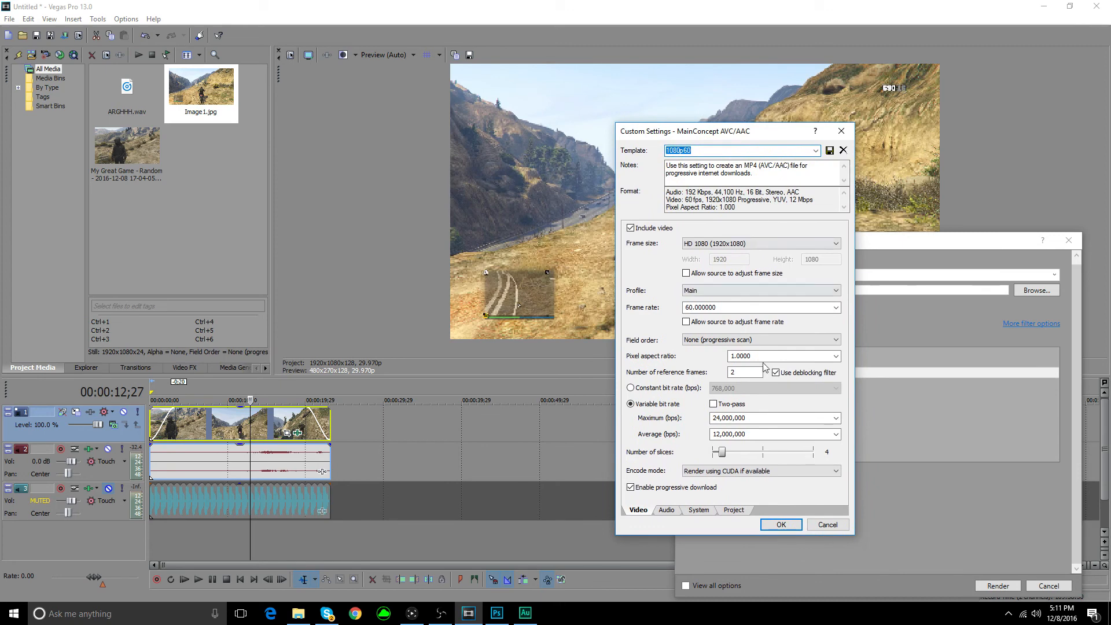
{"action": "left_click", "coordinate": [841, 130]}
{"action": "left_click", "coordinate": [1069, 241]}
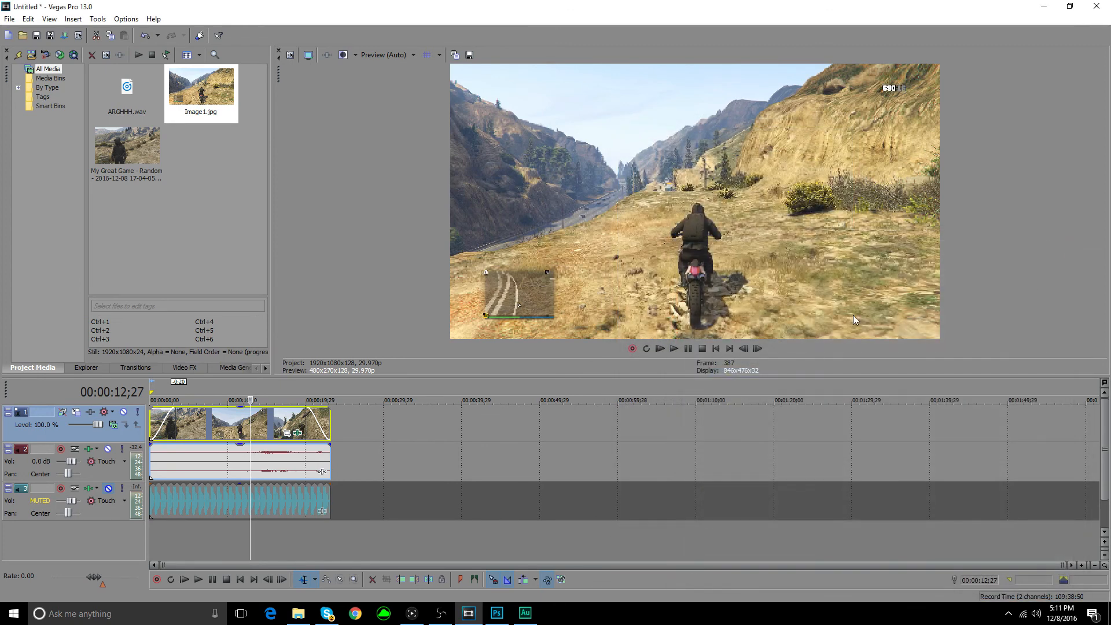
Render the project as Untitled.mp4 in the Documents folder with the 1080p60 template
{"action": "left_click", "coordinate": [9, 19]}
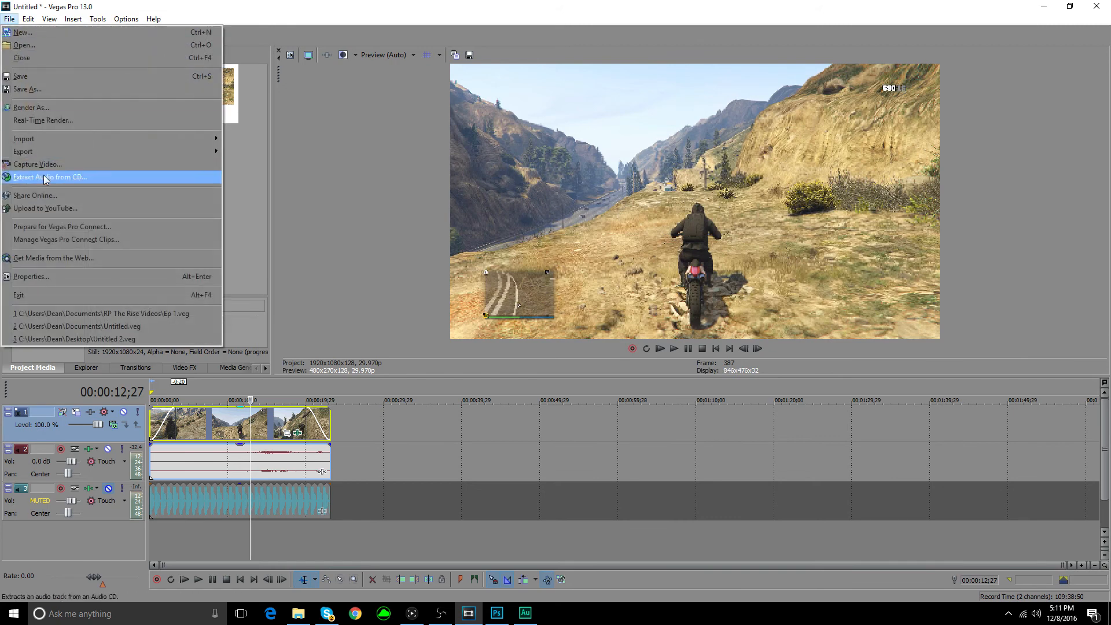
{"action": "left_click", "coordinate": [57, 109]}
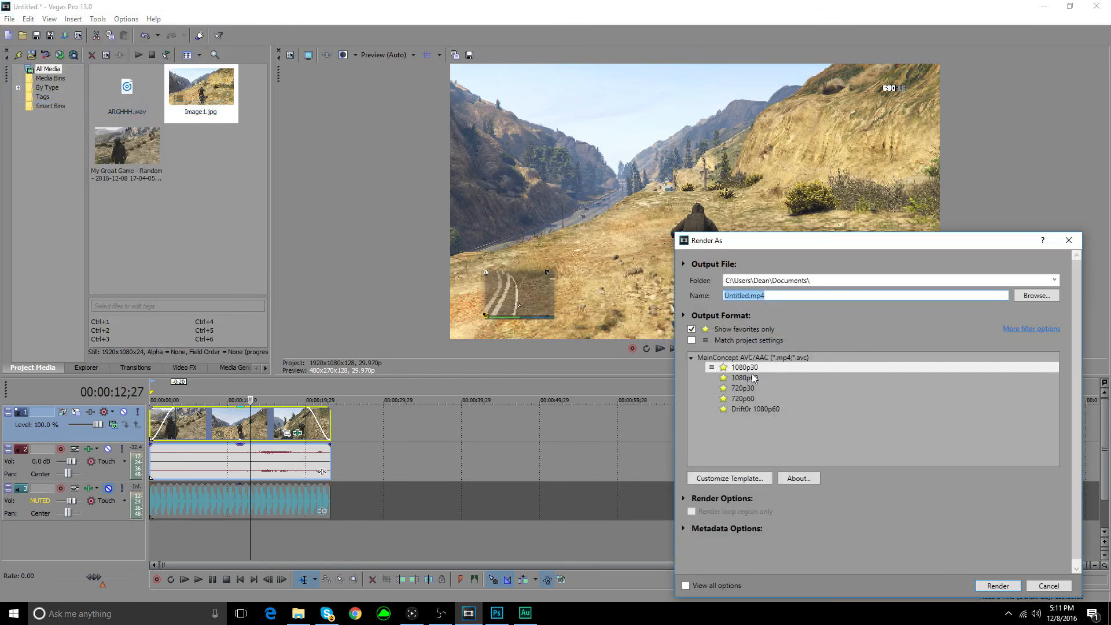
{"action": "left_click", "coordinate": [746, 377]}
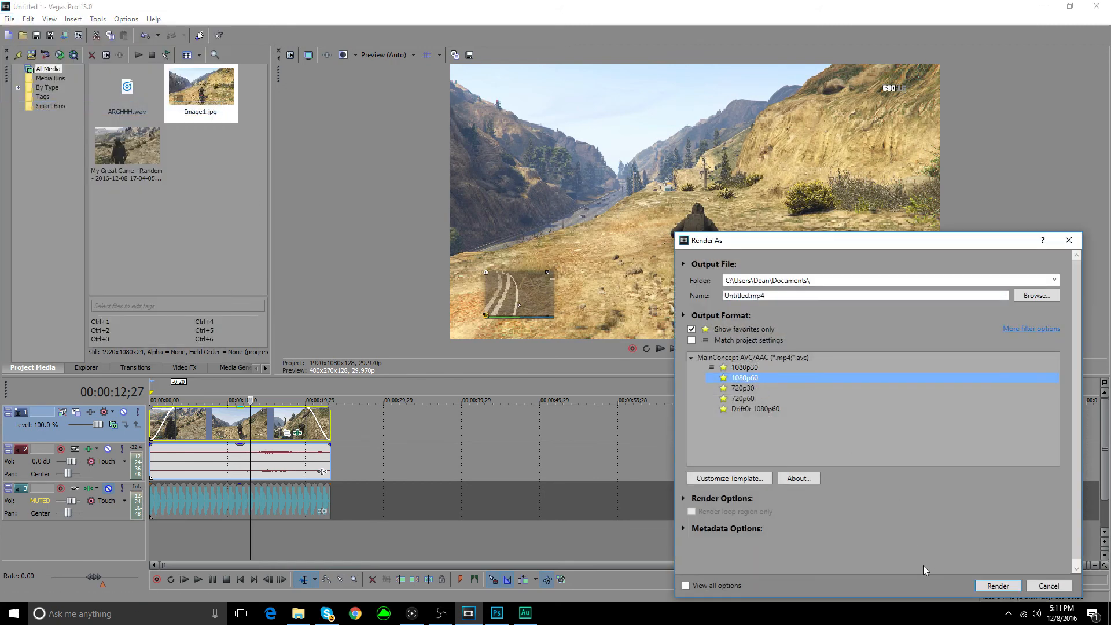
{"action": "left_click", "coordinate": [997, 585]}
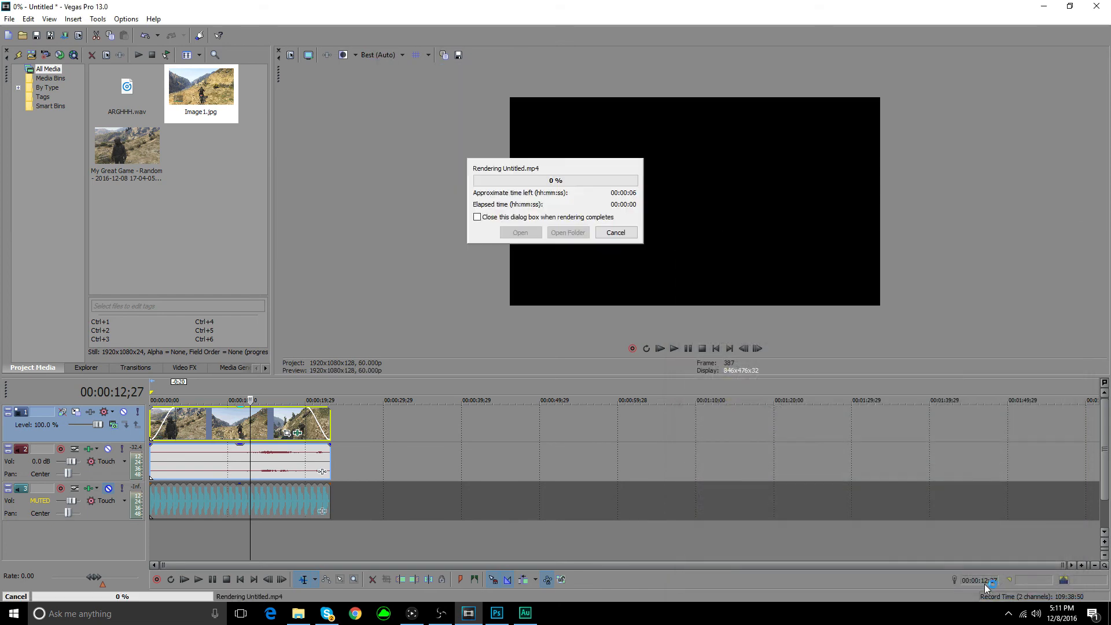